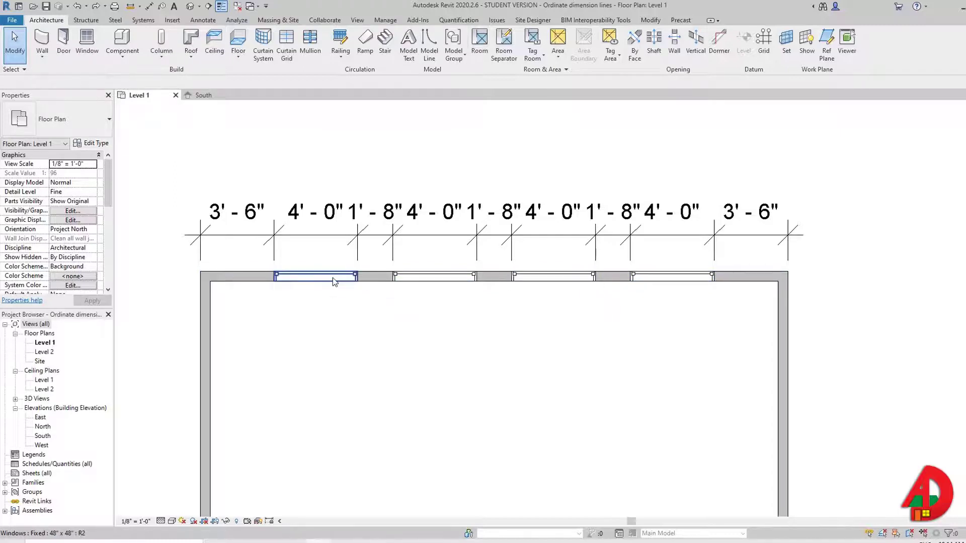
- Select the linear dimension string above the Level 1 plan's windows
click(235, 238)
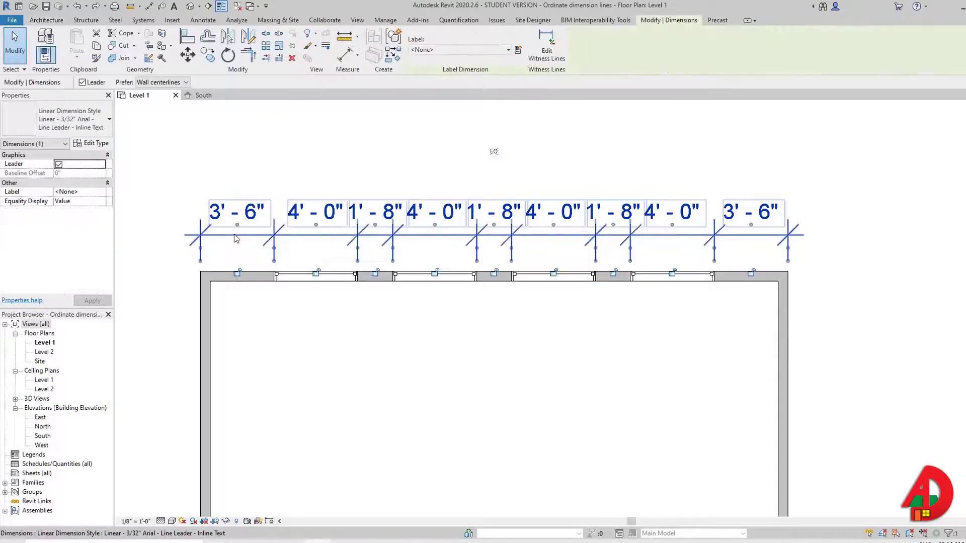
- Duplicate the dimension type as 'arrow feet and inches'
click(93, 146)
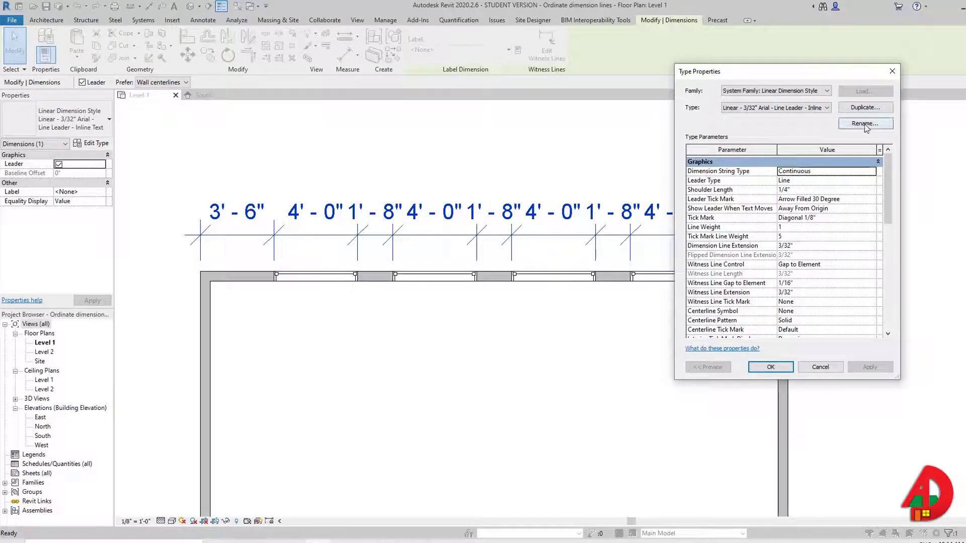
click(866, 109)
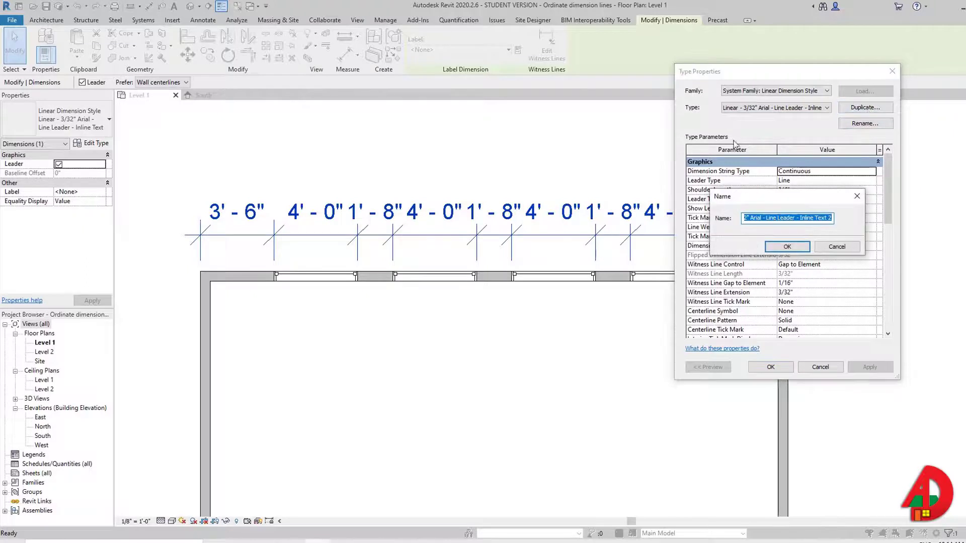
text(arrow feet and inches)
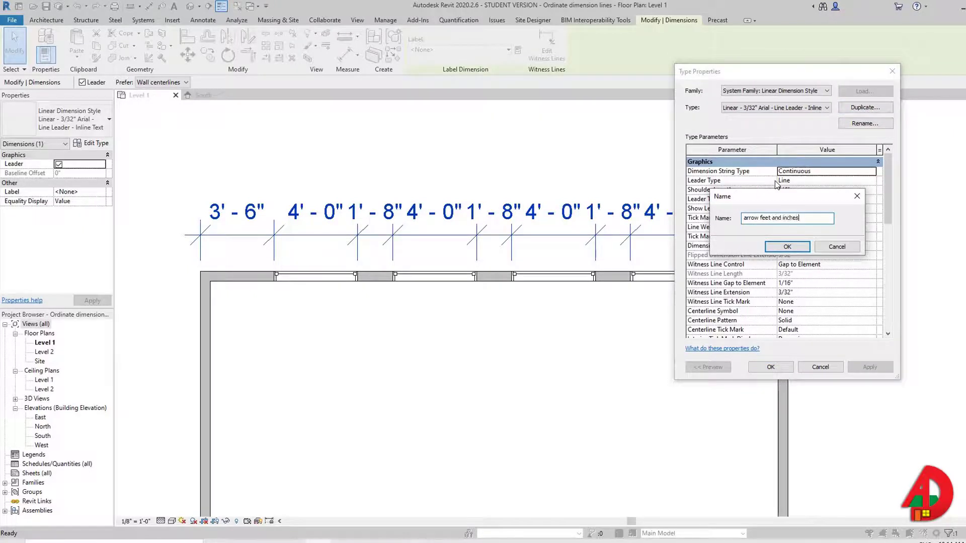
key(Return)
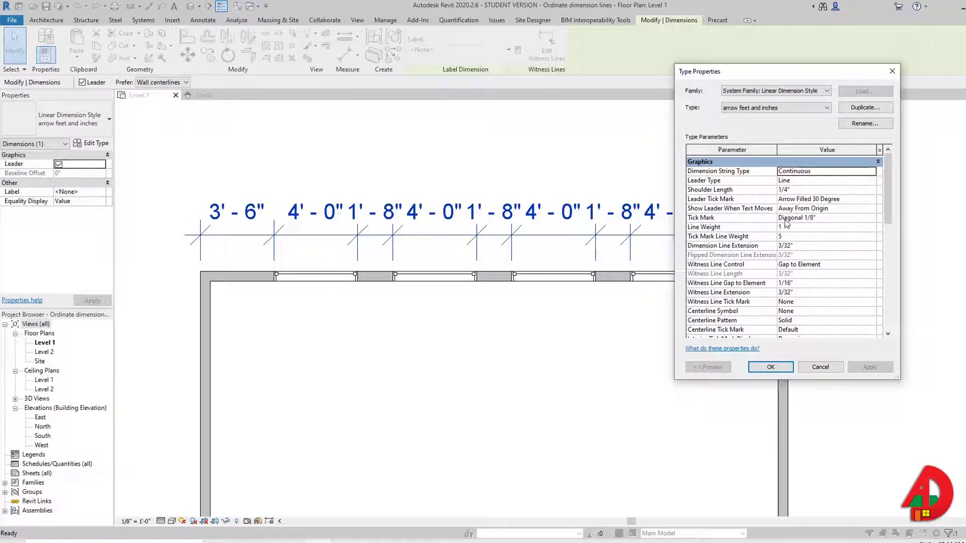
- Set the tick mark to Arrow Filled 30 Degree with a tick mark line weight of 3
click(871, 219)
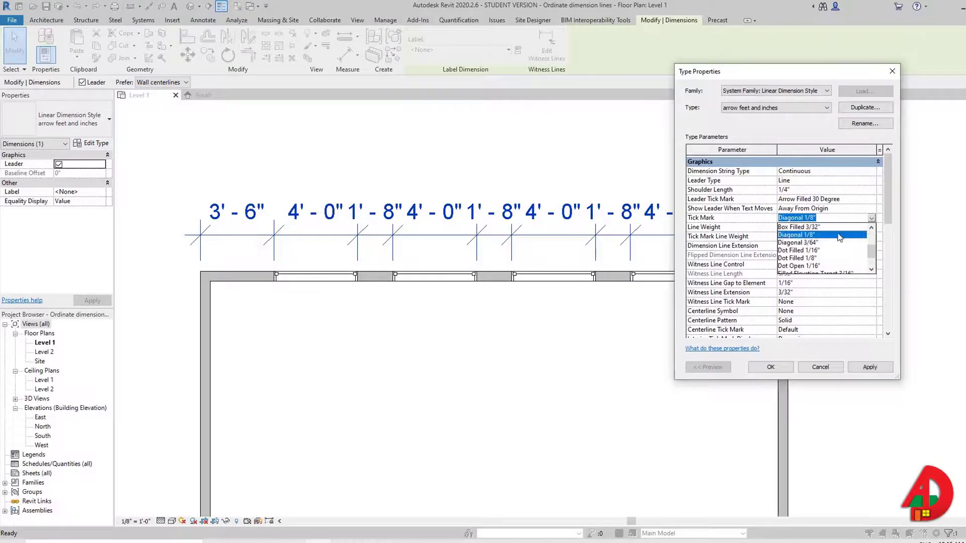
scroll(831, 258, up, 2)
click(825, 258)
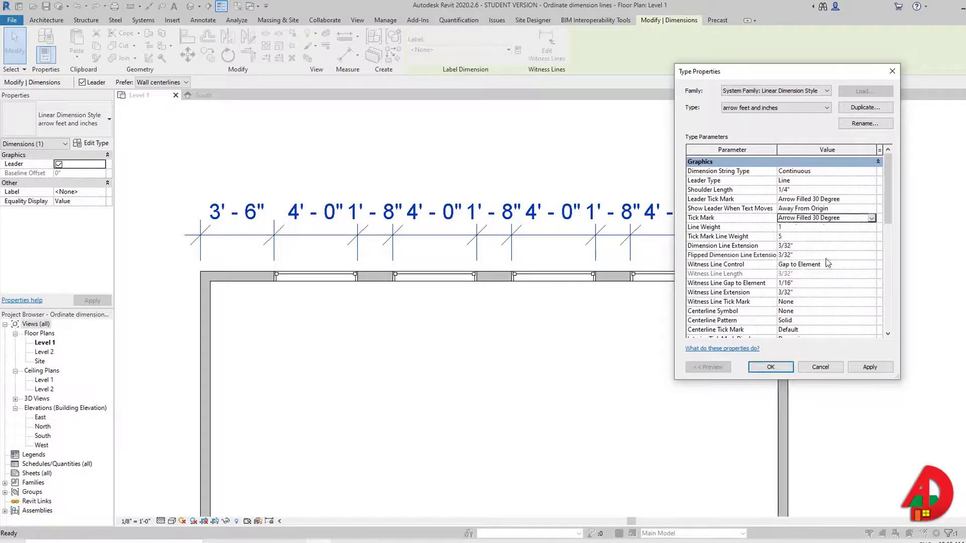
click(869, 367)
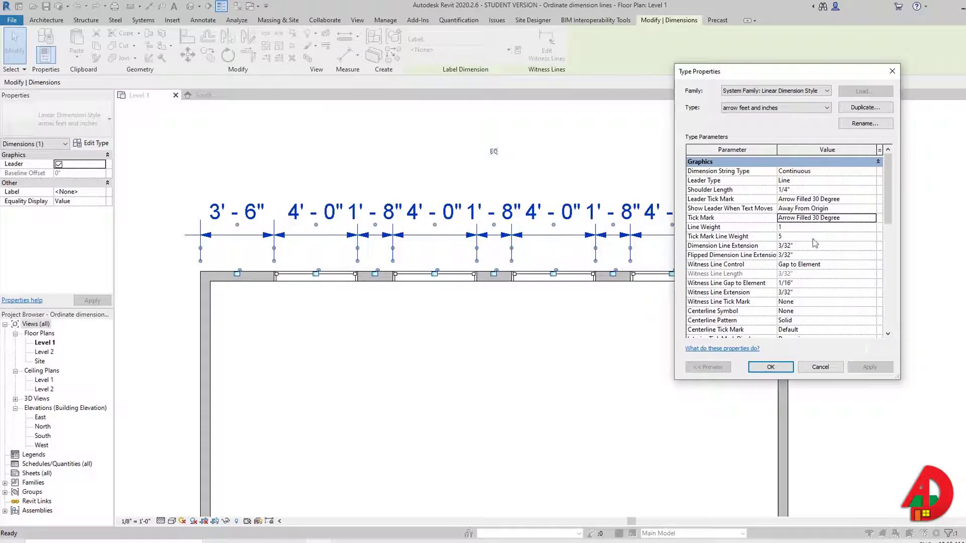
click(788, 238)
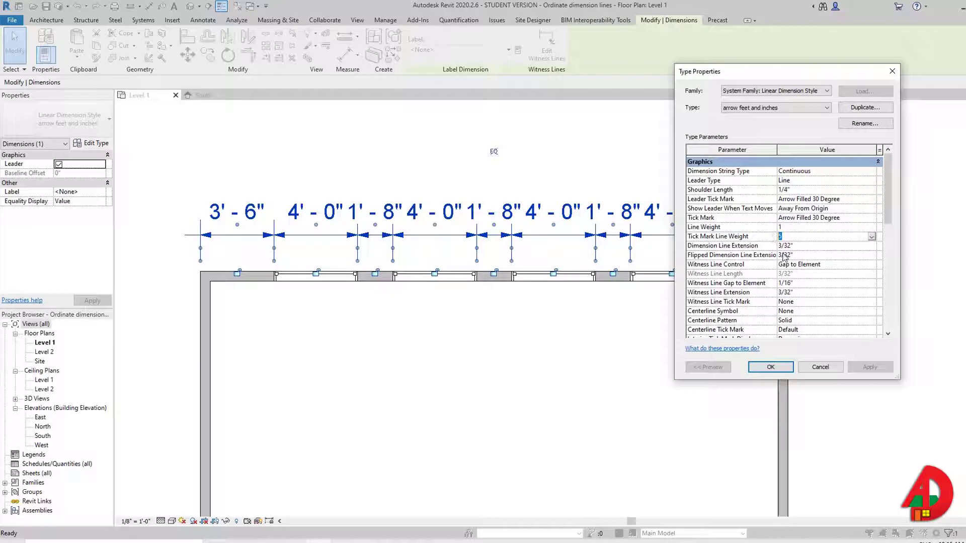
text(3)
- Set the dimension line, flipped dimension line and witness line extensions to 0 and apply
click(806, 247)
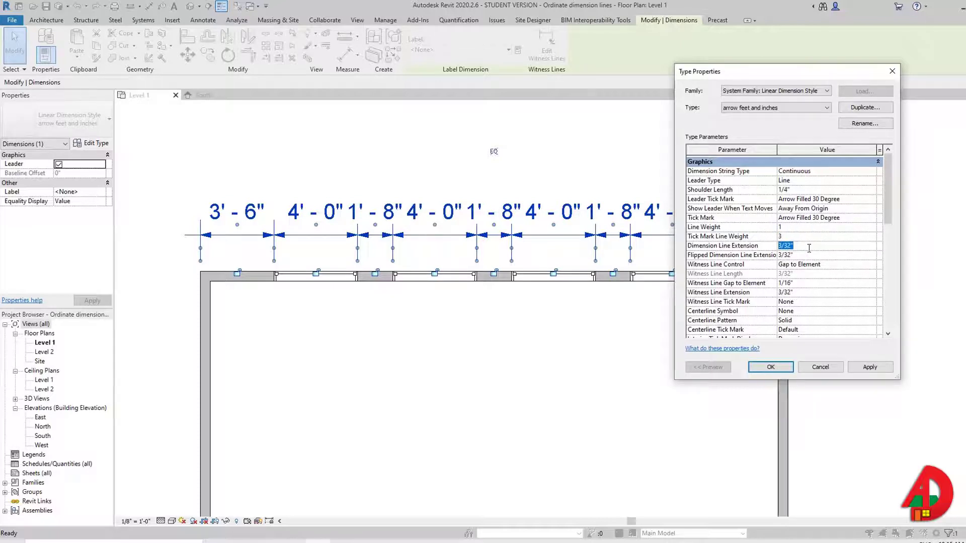
text(0)
key(Tab)
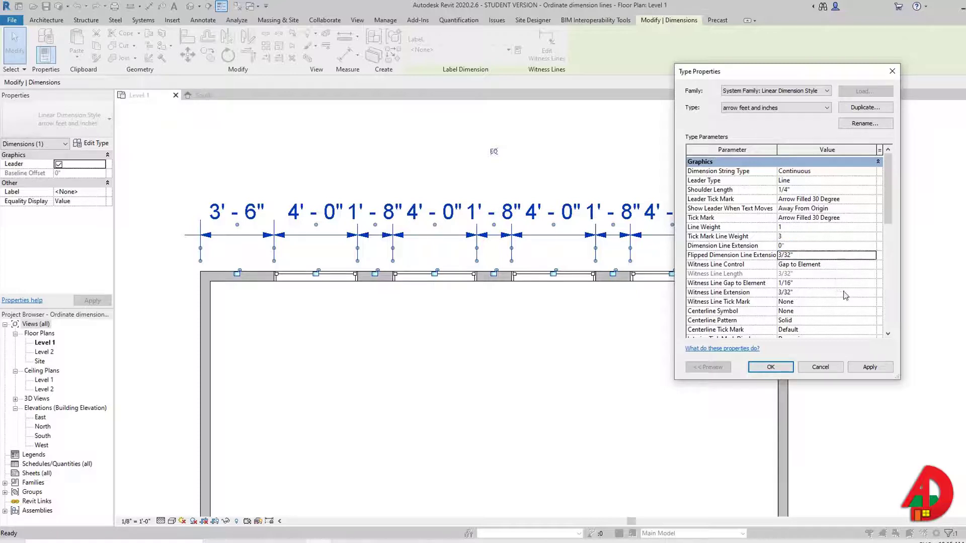
click(875, 371)
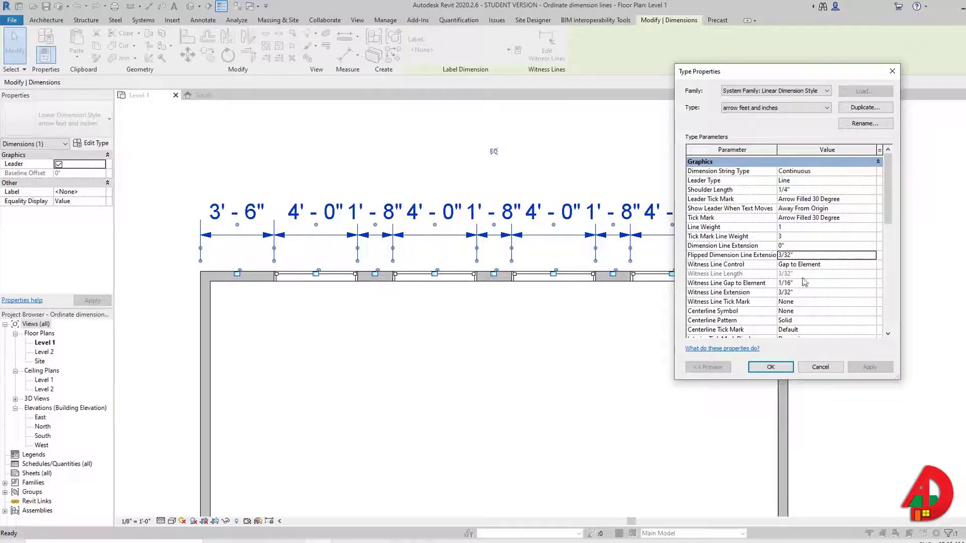
click(809, 255)
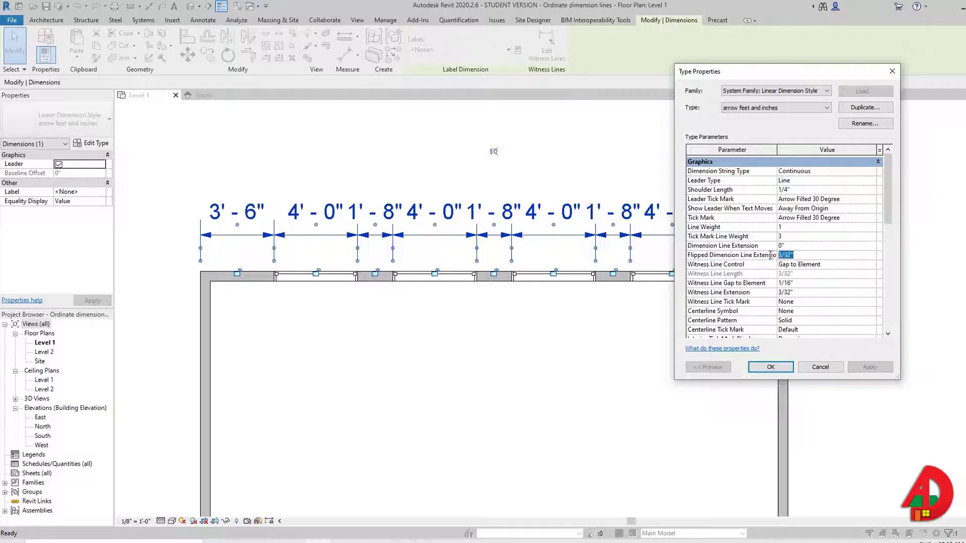
text(0)
key(Tab)
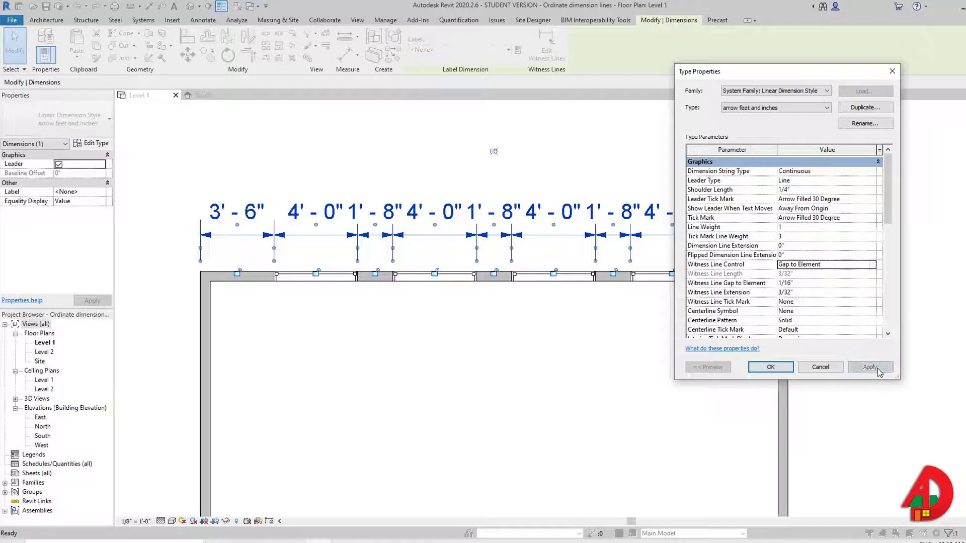
click(803, 292)
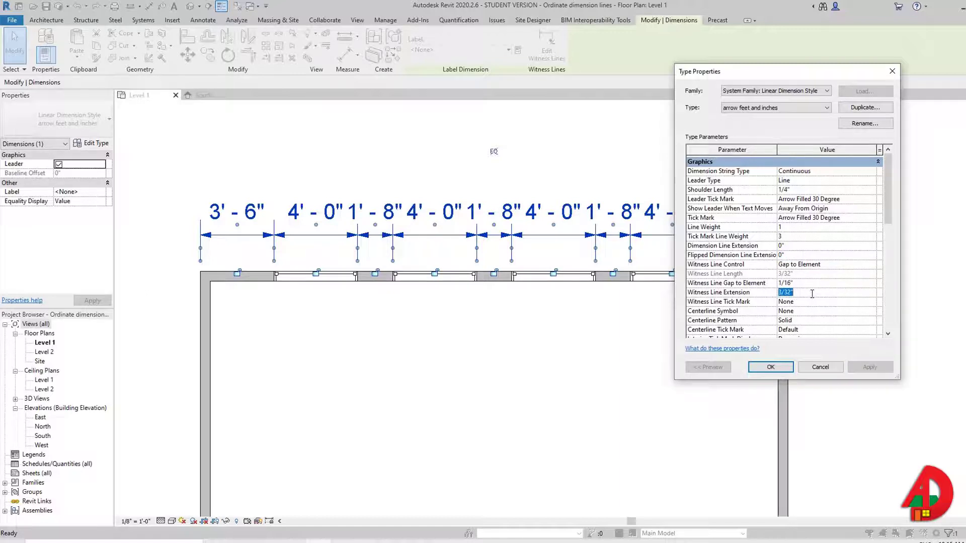
text(0)
key(Tab)
click(870, 367)
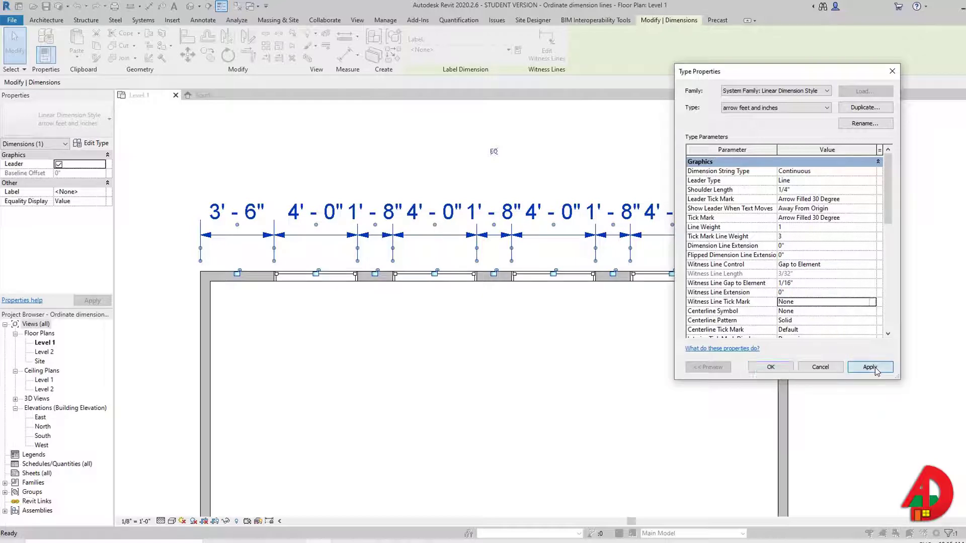
- Close the type settings, deselect the string, and go to the South elevation's left wall end
click(777, 367)
click(442, 146)
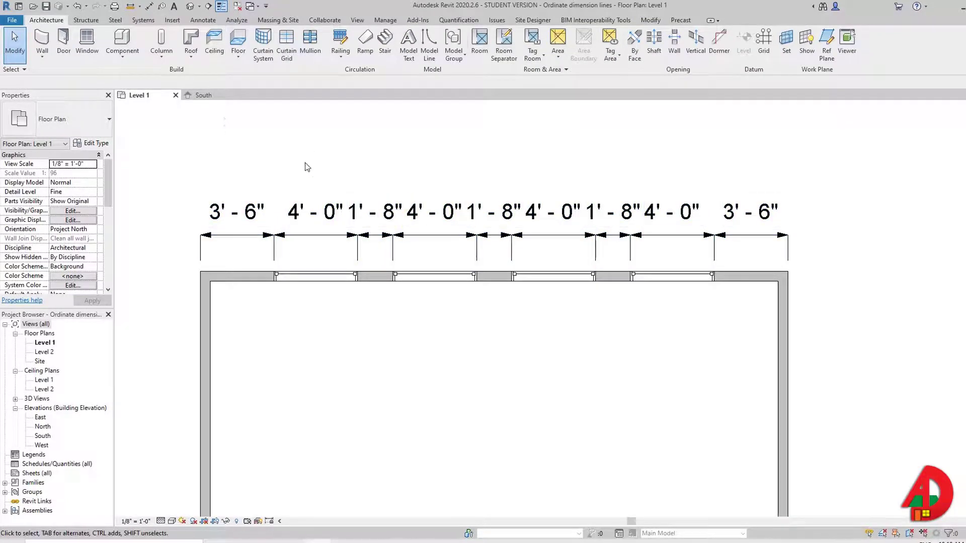
click(211, 95)
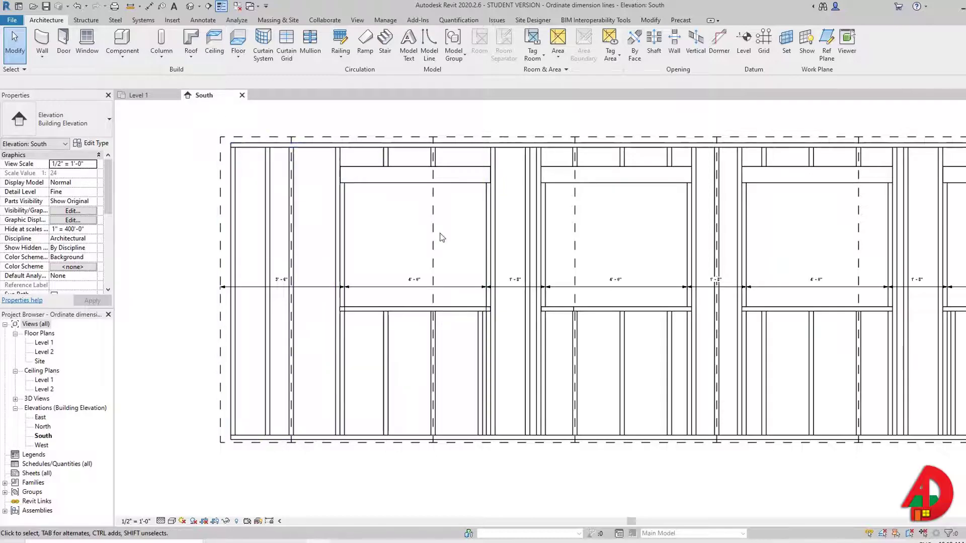
middle_drag(482, 263, 429, 270)
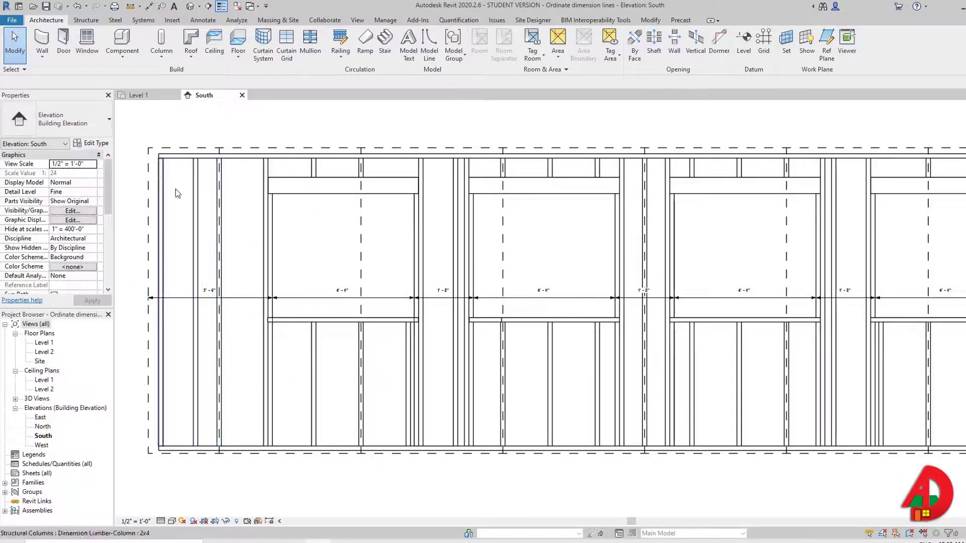
middle_drag(748, 269, 637, 275)
middle_drag(545, 256, 695, 250)
scroll(695, 250, down, 1)
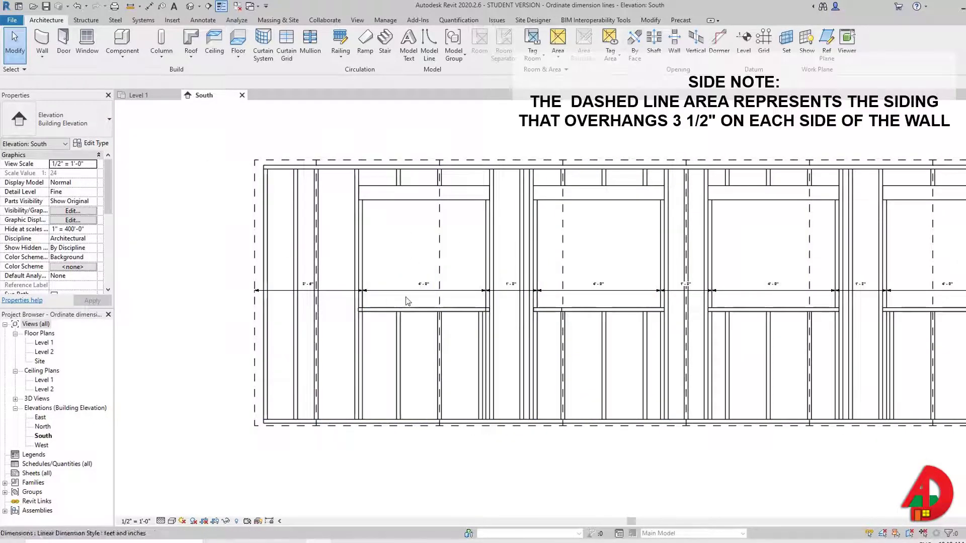
scroll(399, 292, up, 2)
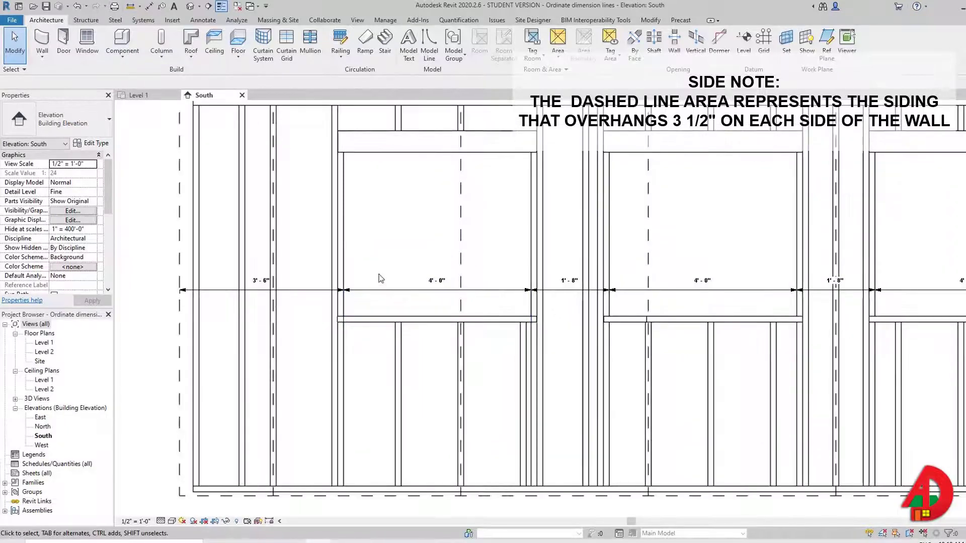
- Start an aligned dimension (DI) picking the leftmost studs and the next framing member
middle_drag(381, 279, 399, 231)
key(d)
key(i)
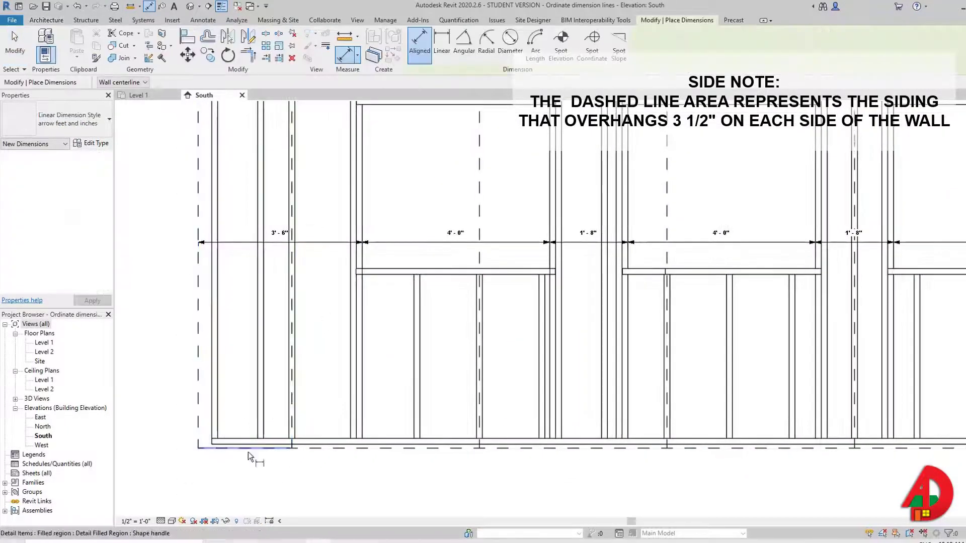
scroll(248, 452, up, 3)
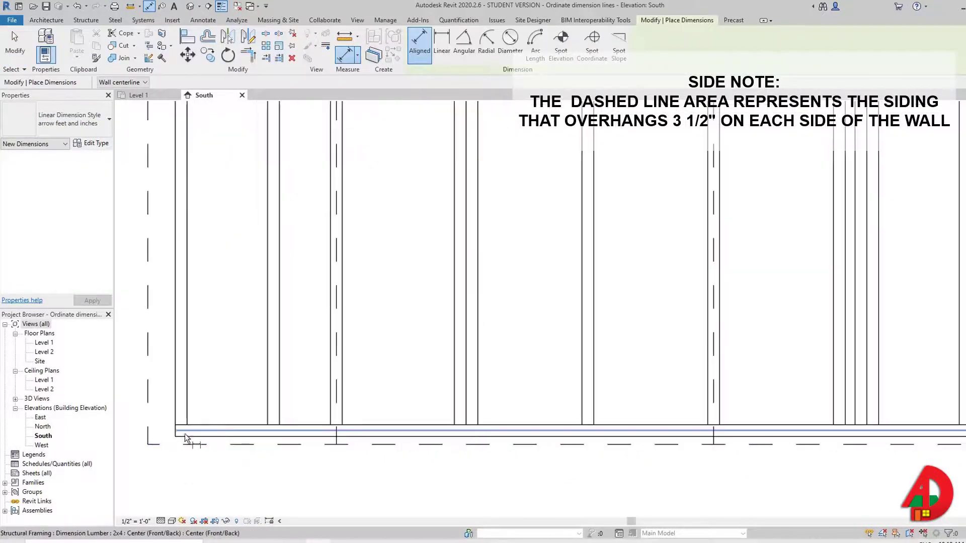
click(175, 351)
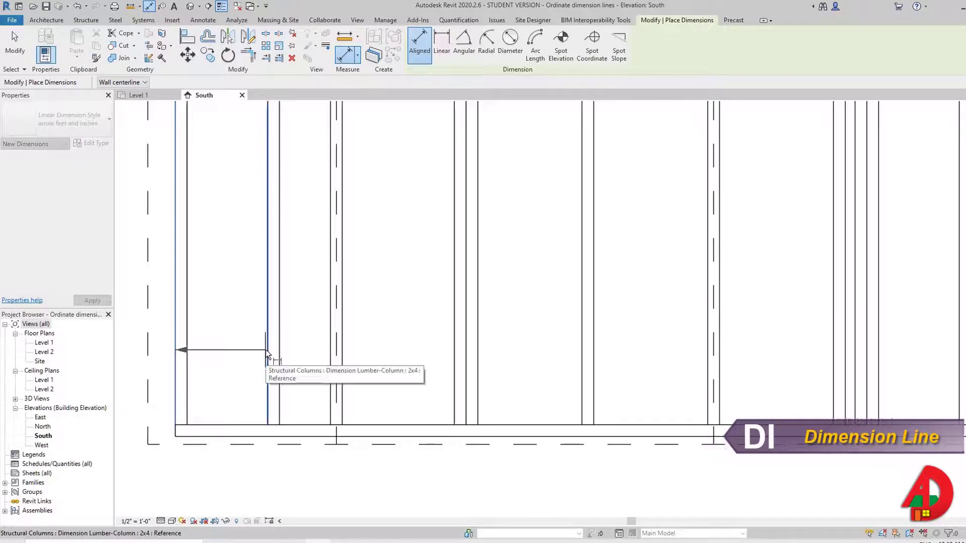
click(266, 348)
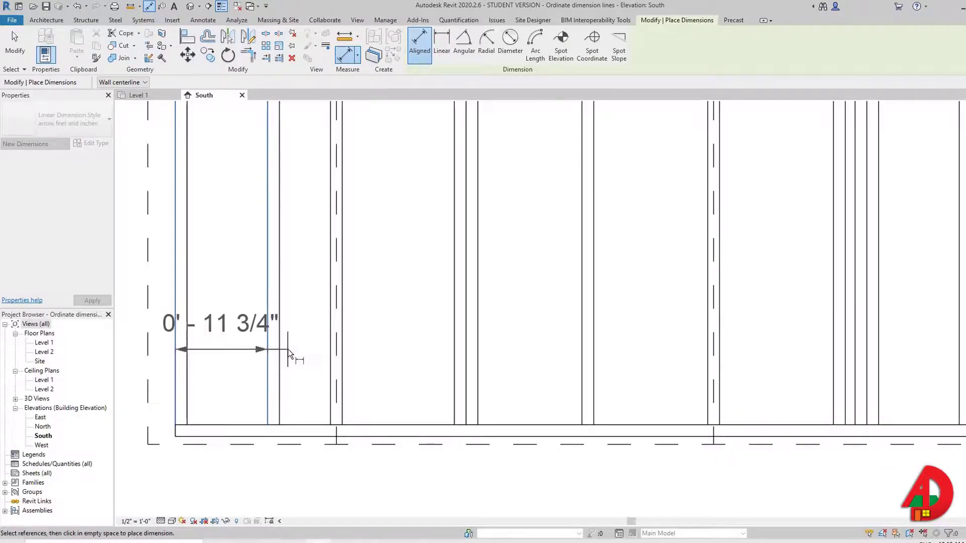
scroll(285, 350, down, 3)
scroll(280, 368, up, 2)
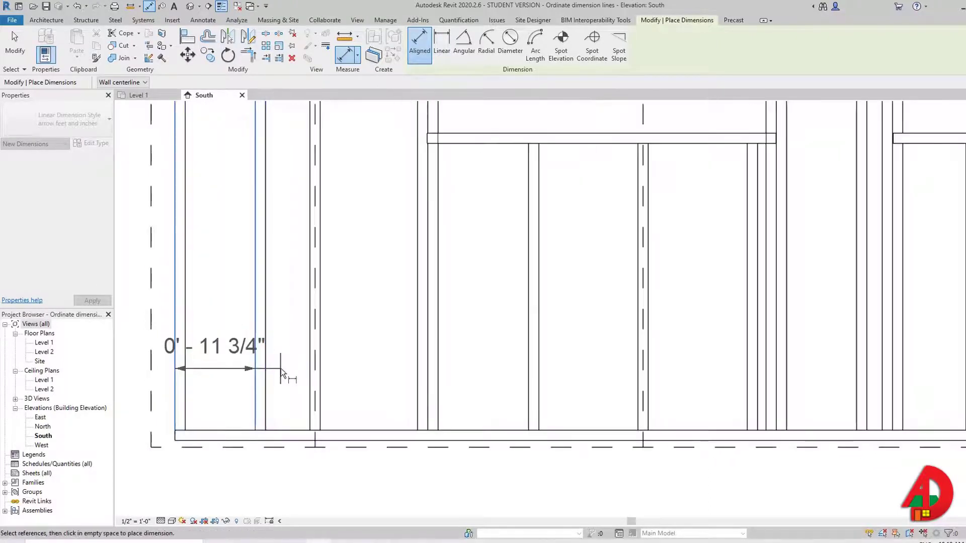
click(309, 362)
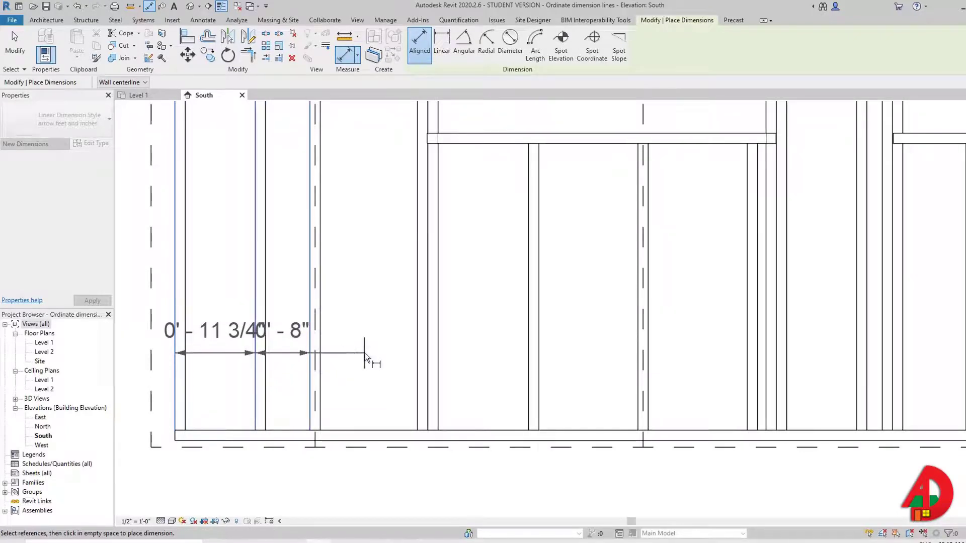
click(428, 346)
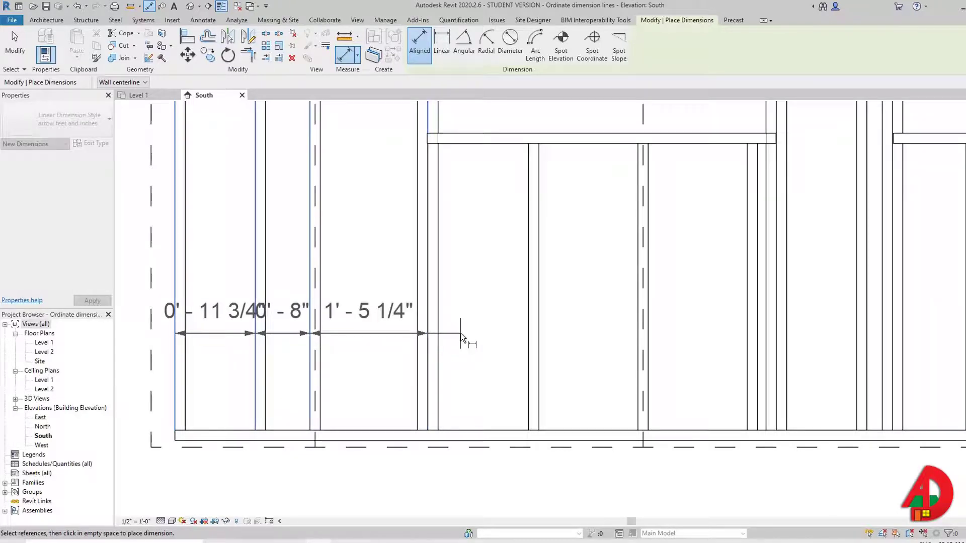
- Place the stud dimension string (0' - 11 3/4", 0' - 8", 1' - 5 1/4") below the bottom plate
middle_drag(467, 322, 499, 330)
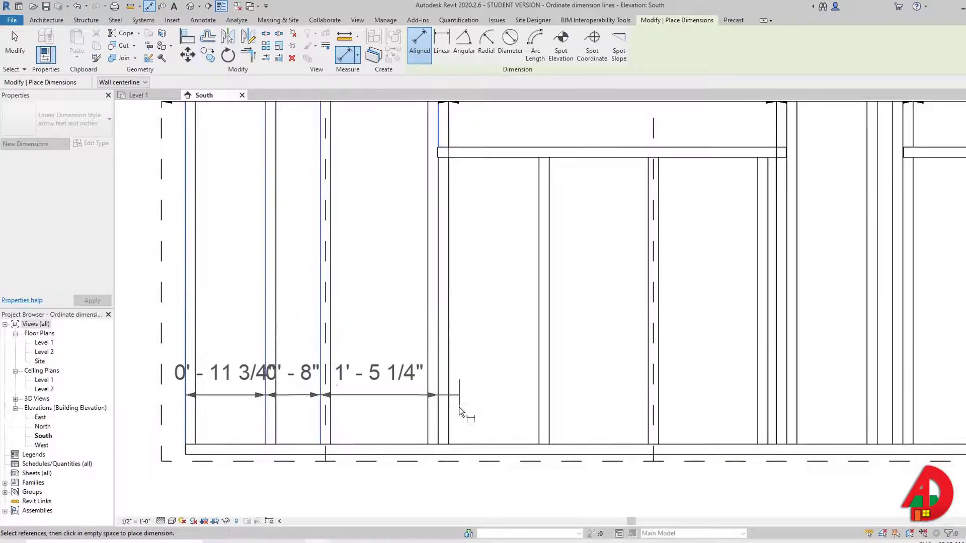
click(450, 487)
middle_drag(472, 485, 499, 373)
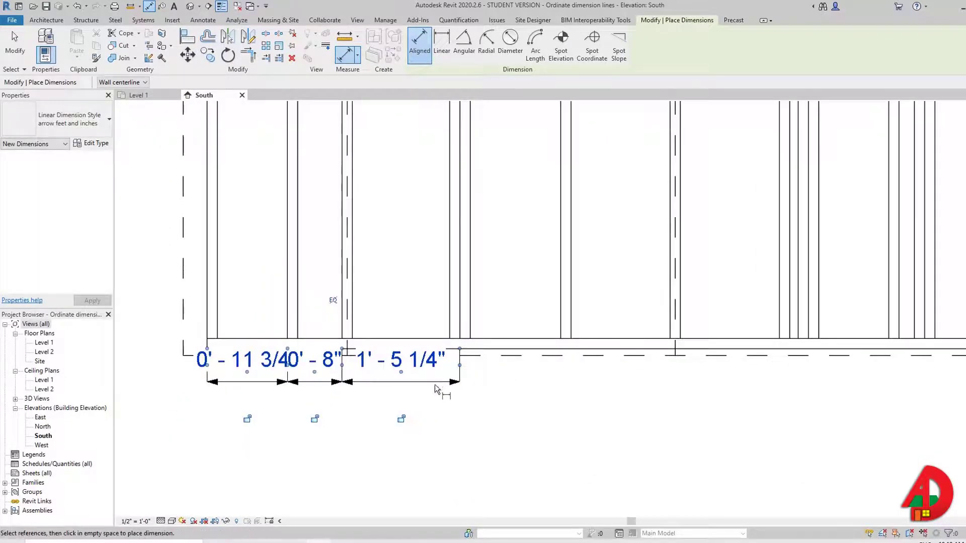
key(Escape)
drag(438, 388, 437, 414)
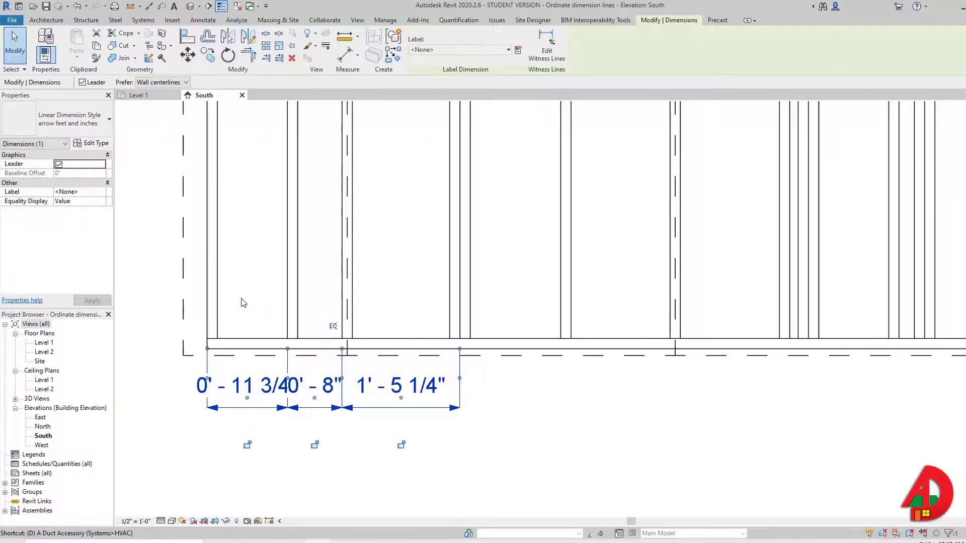
- Start a second aligned dimension through the wall line, next stud and column line
key(d)
key(i)
click(206, 281)
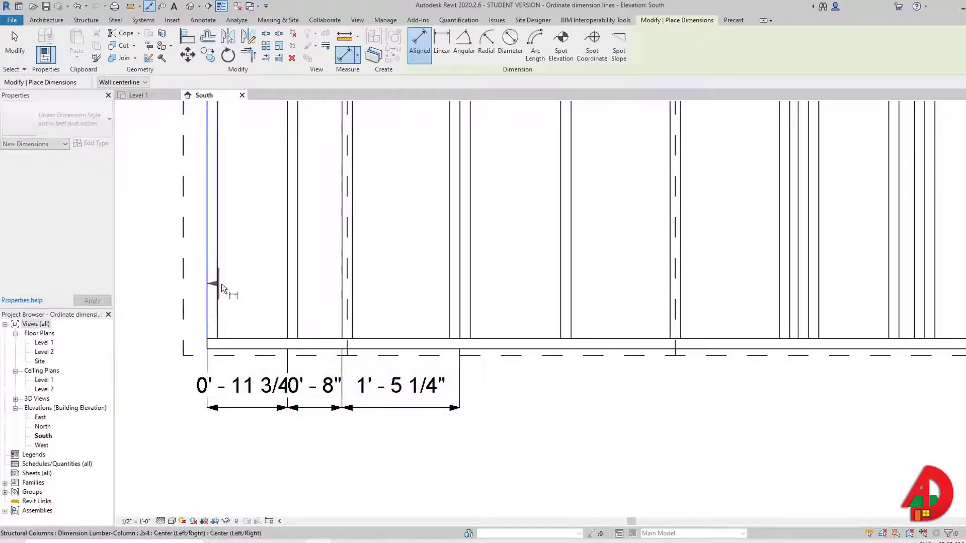
click(289, 273)
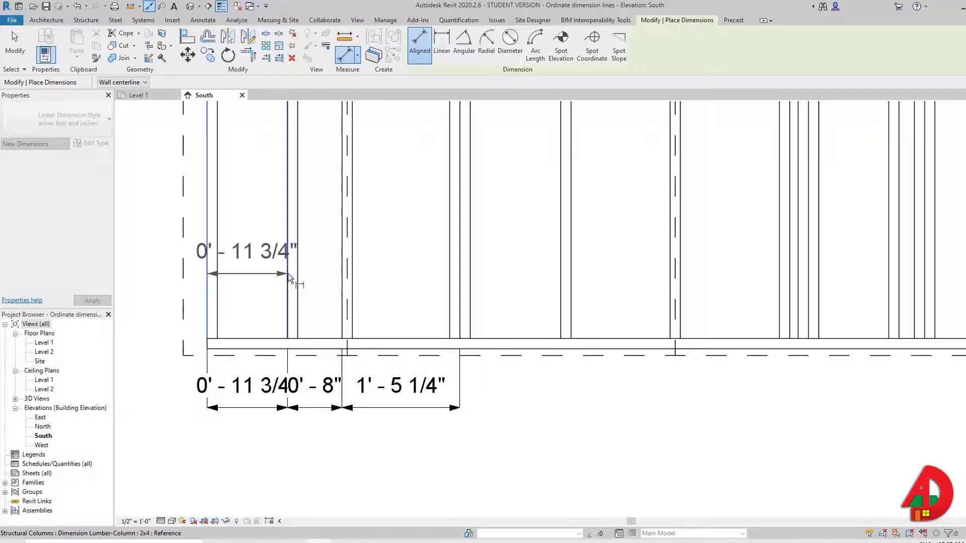
click(342, 268)
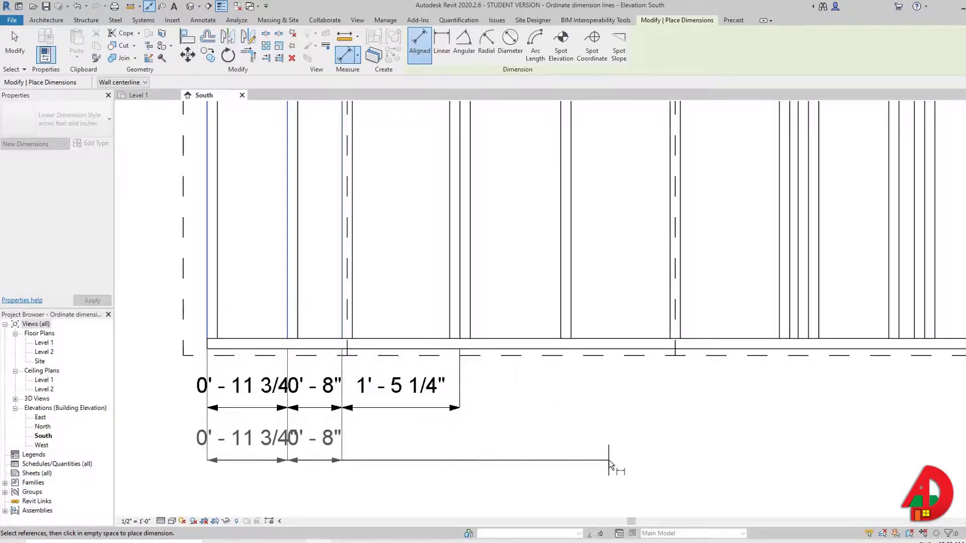
- Place the second dimension string below the first, then delete it
click(373, 455)
key(Escape)
key(Escape)
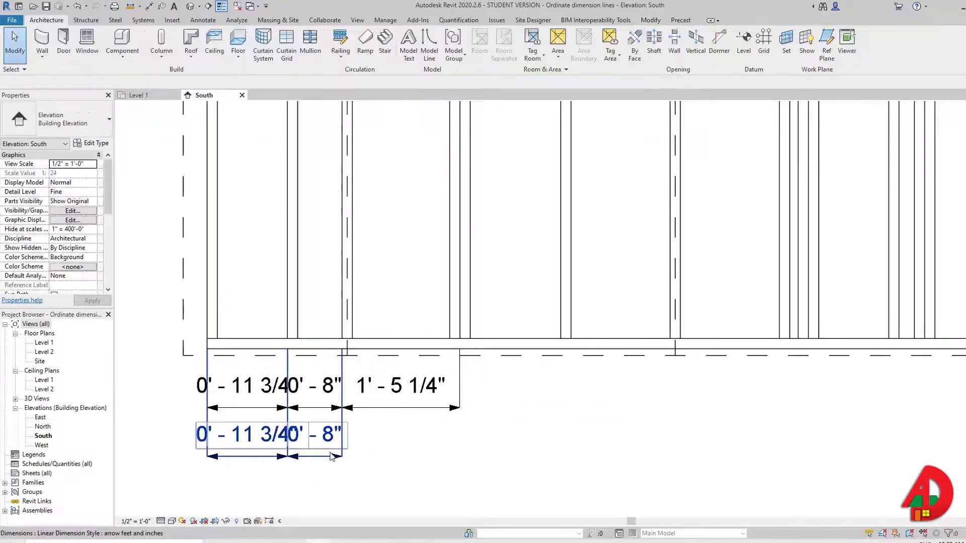
click(330, 457)
key(Delete)
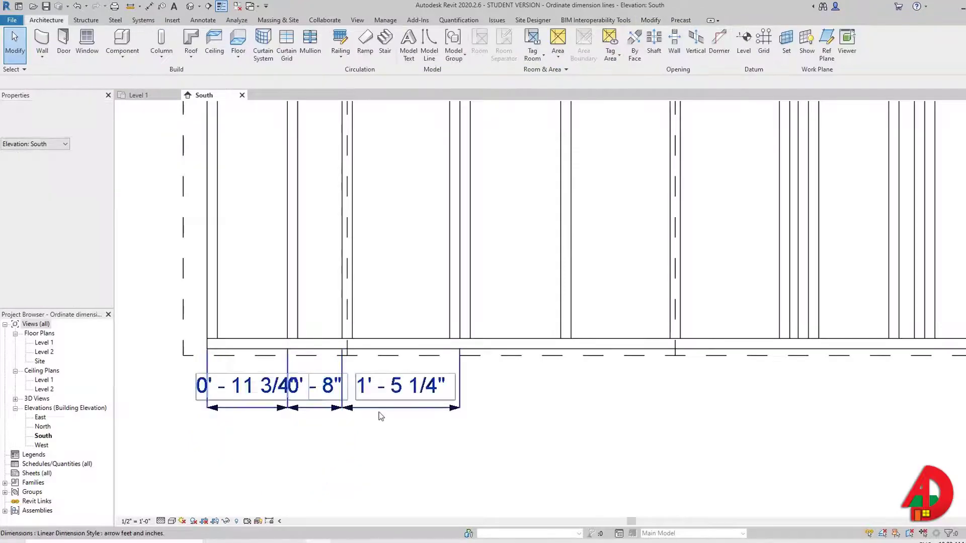
- Give the remaining stud dimension string a new duplicated type named 'ordinate inches'
click(381, 413)
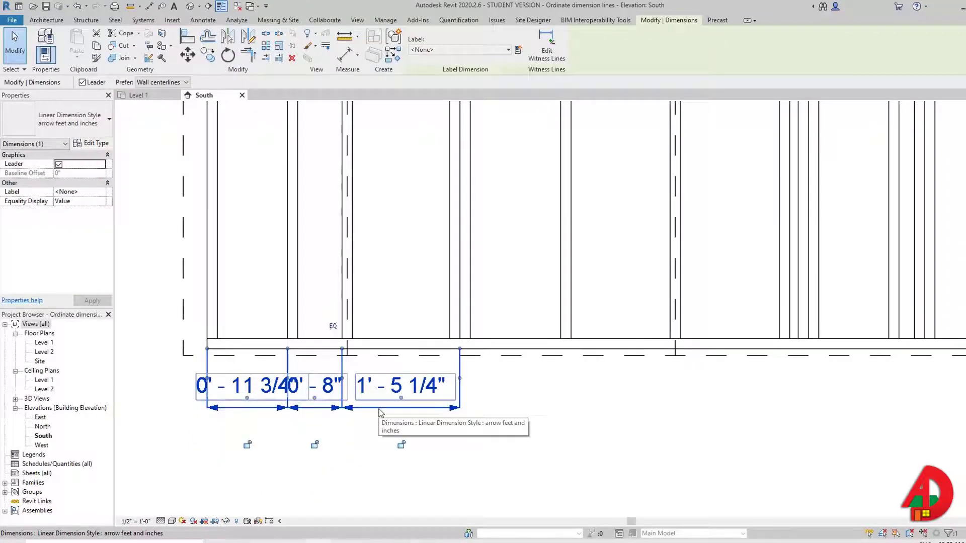
click(92, 143)
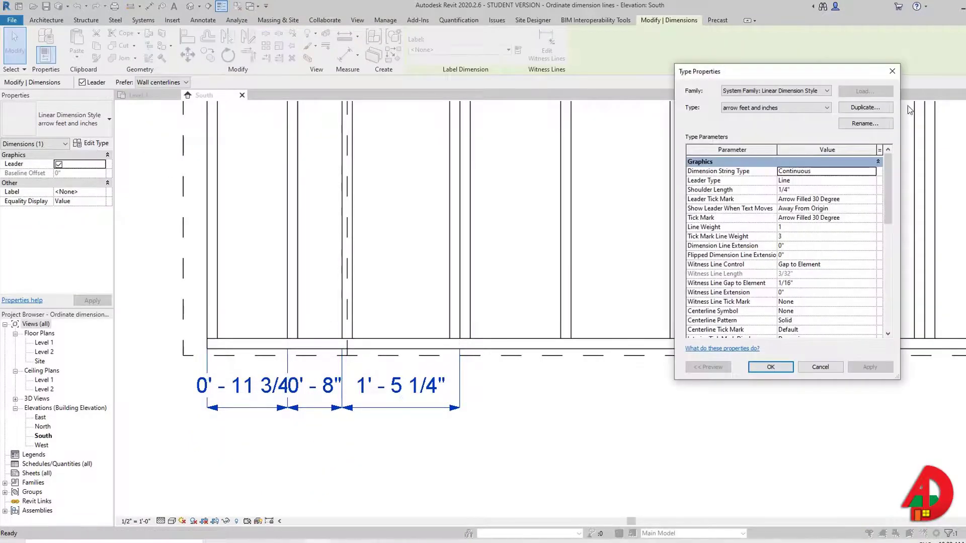
click(877, 112)
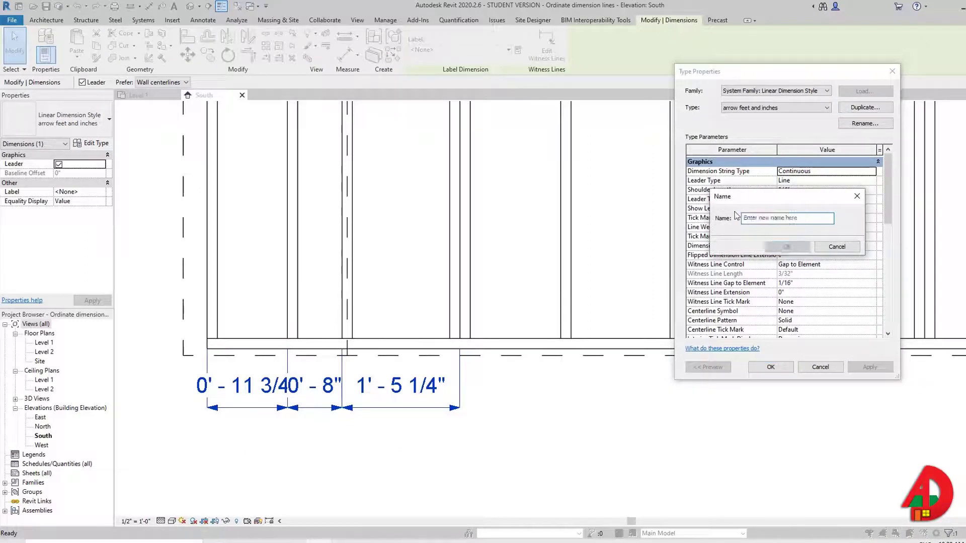
text(ordinate inches)
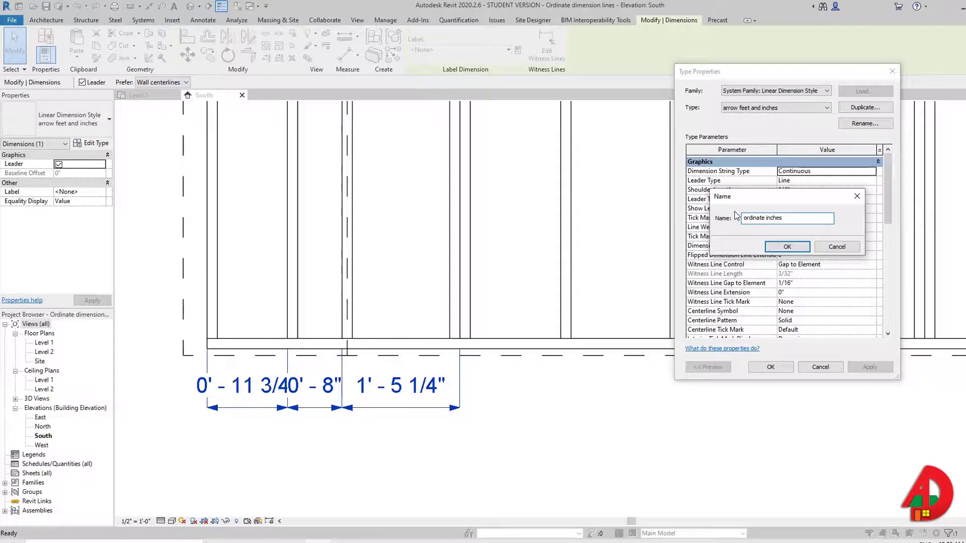
key(Return)
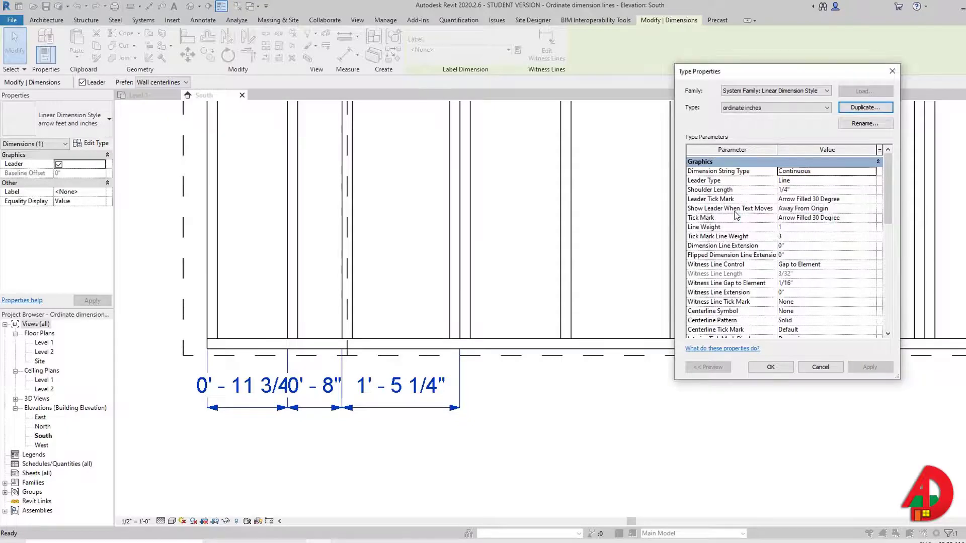
click(782, 367)
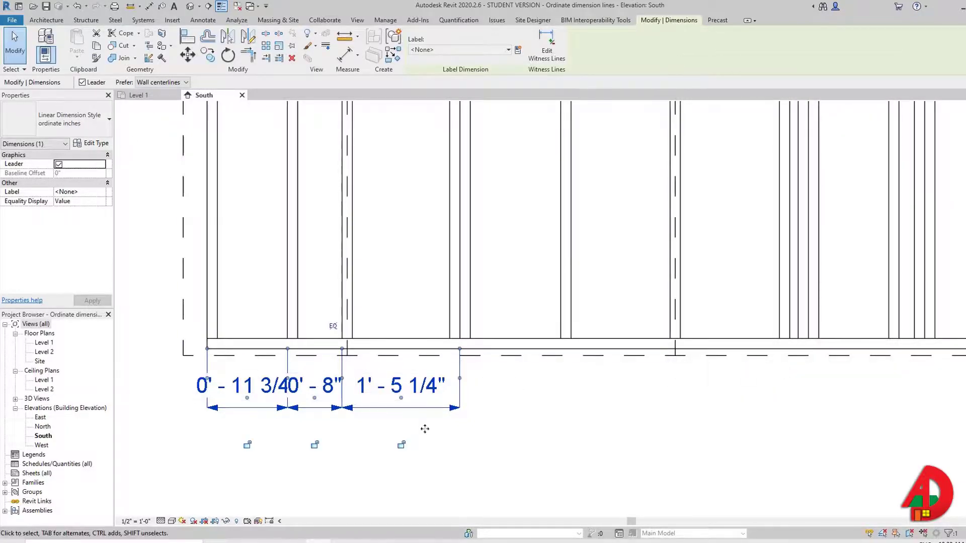
- Add witness lines at every stud across the South wall, mostly 1' - 4" spacings
click(551, 50)
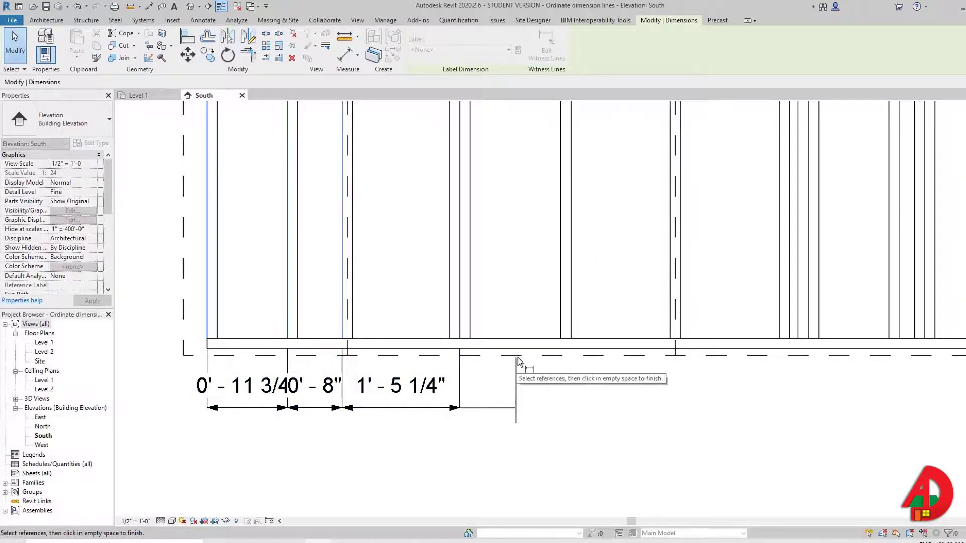
click(559, 323)
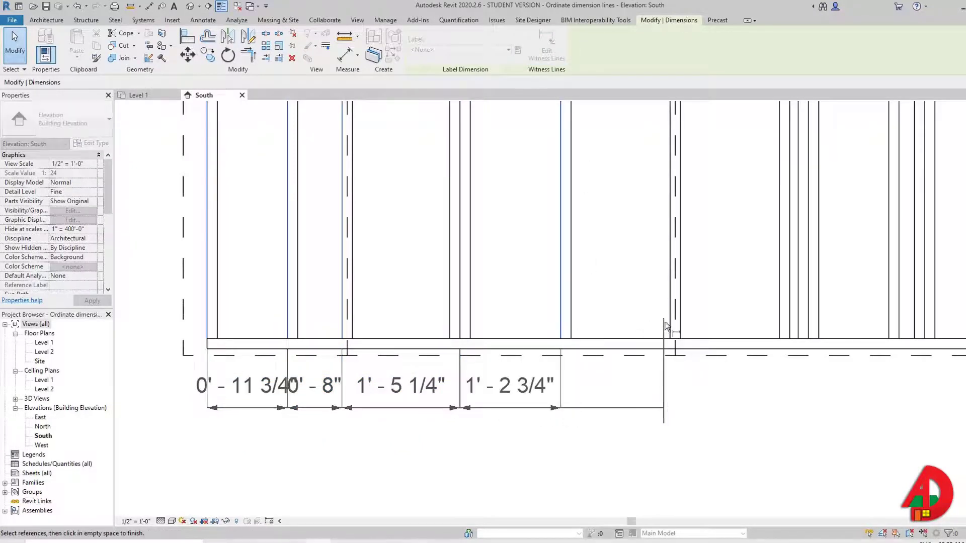
scroll(664, 324, down, 1)
scroll(609, 347, down, 1)
scroll(563, 364, up, 2)
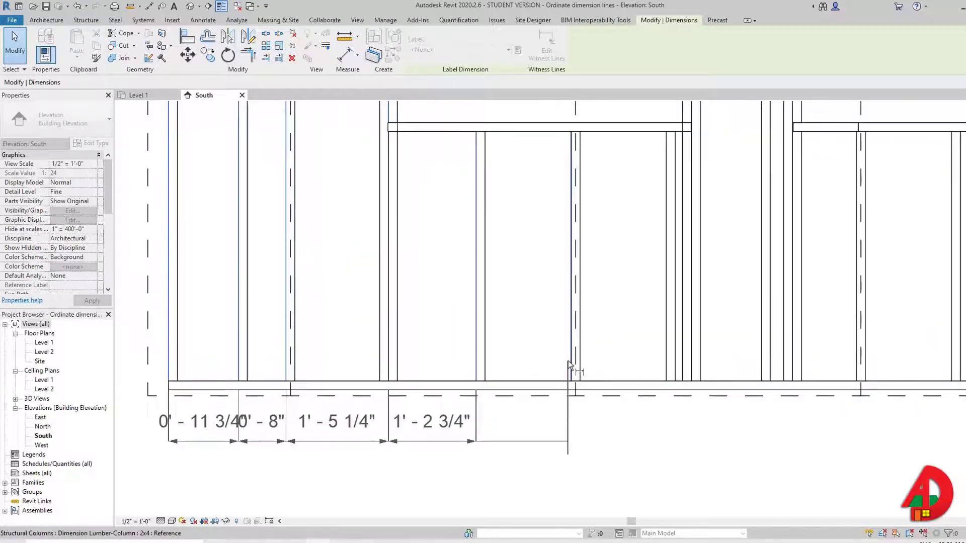
click(573, 369)
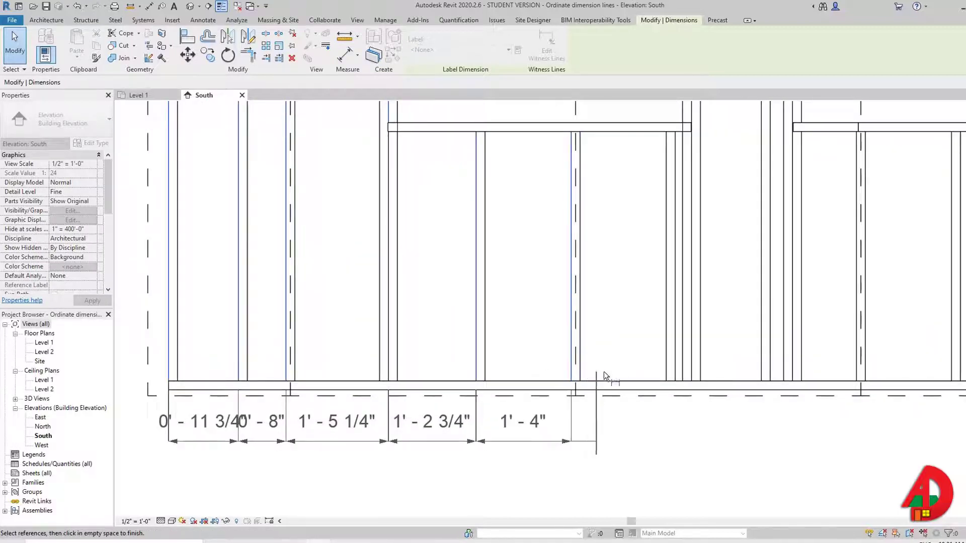
click(665, 358)
click(692, 372)
click(759, 361)
middle_drag(708, 398, 459, 403)
click(795, 367)
middle_drag(838, 369, 742, 372)
click(775, 372)
middle_drag(914, 385, 725, 387)
click(737, 382)
click(834, 386)
click(906, 387)
middle_drag(906, 388, 589, 399)
click(758, 373)
click(776, 377)
middle_drag(776, 397, 547, 402)
click(746, 382)
middle_drag(864, 370, 713, 371)
click(692, 382)
click(785, 383)
click(880, 383)
click(920, 448)
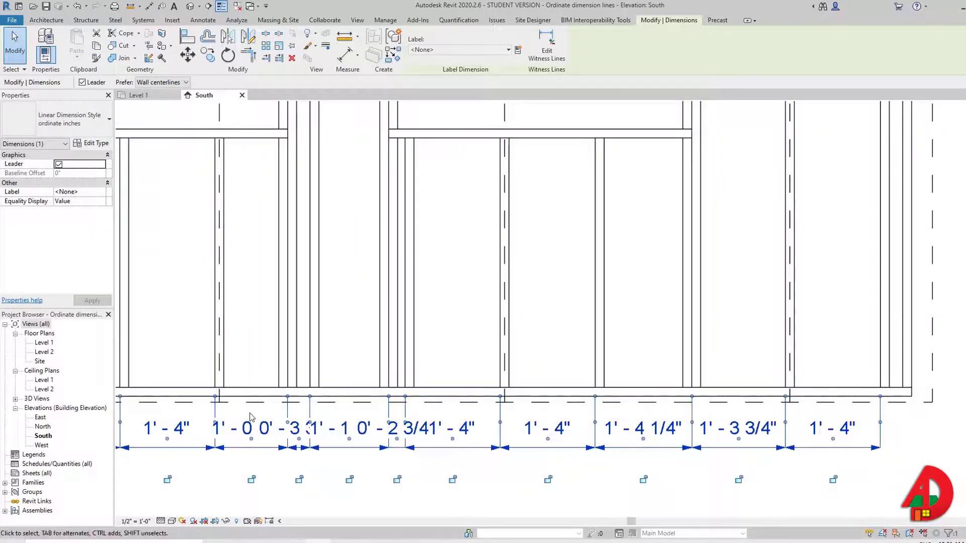
middle_drag(270, 412, 340, 404)
middle_drag(237, 404, 551, 394)
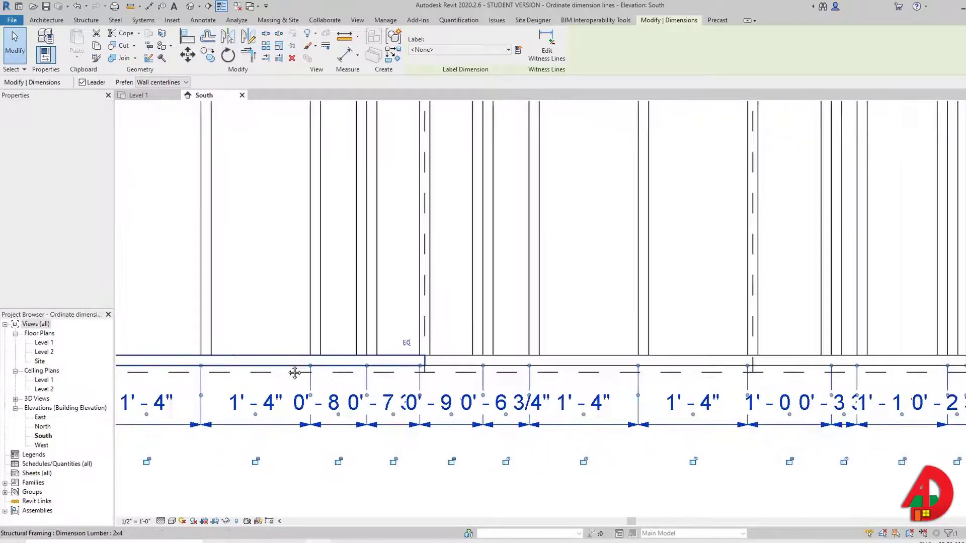
middle_drag(279, 383, 450, 371)
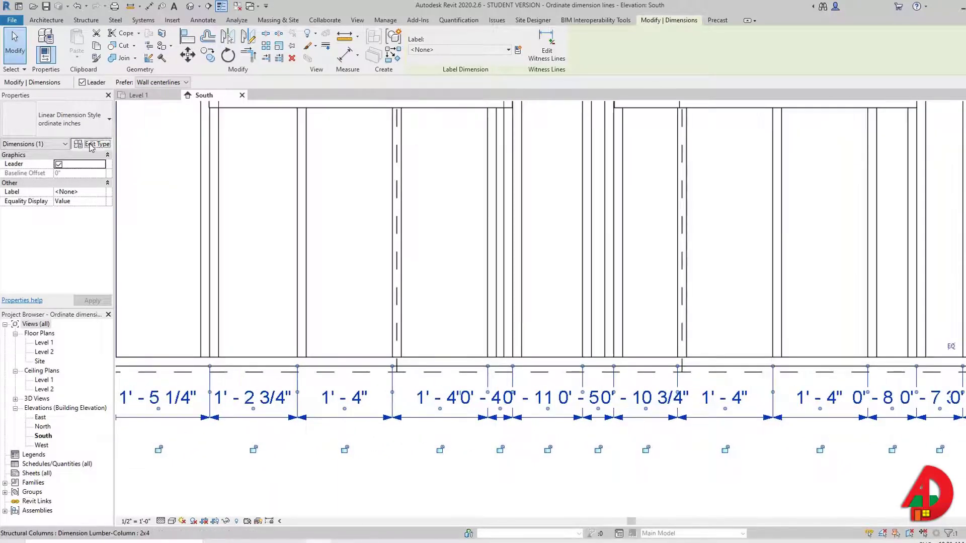
- Set the Dimension String Type to Ordinate, giving cumulative distances like 3' - 1" and 5' - 7 3/4"
click(91, 144)
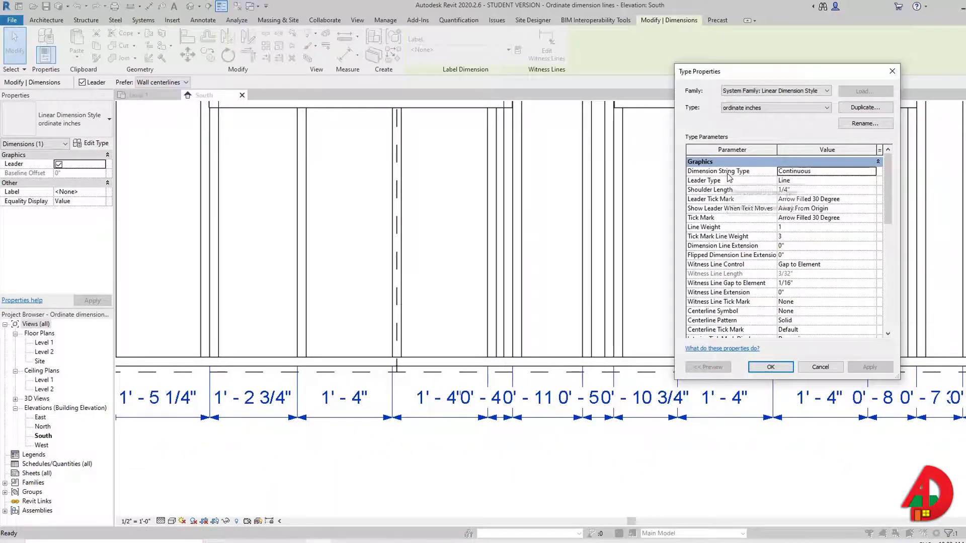
click(844, 176)
click(845, 172)
click(800, 199)
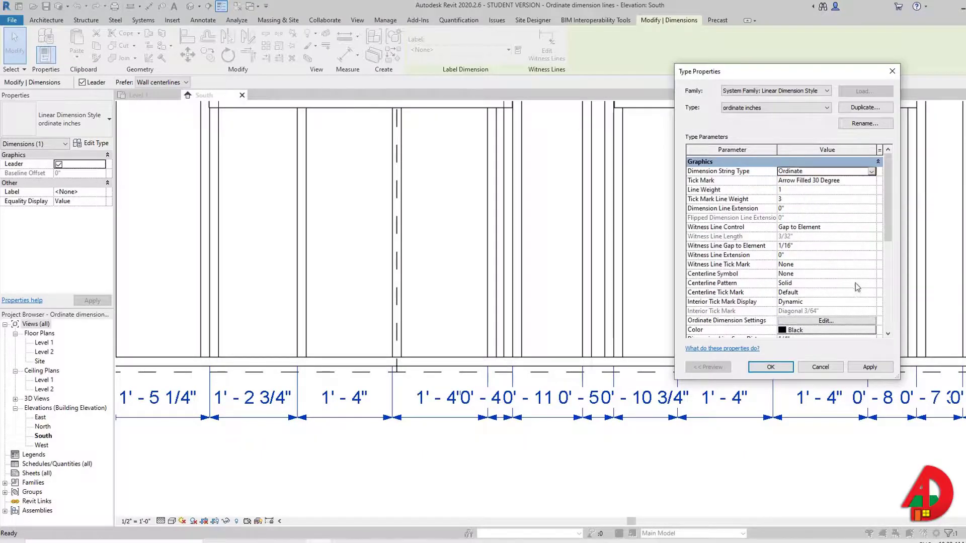
click(867, 369)
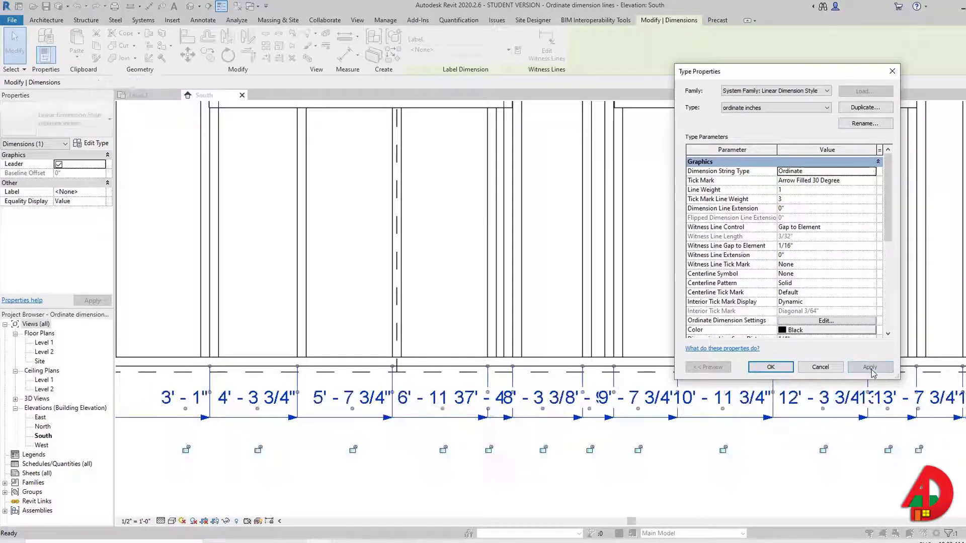
click(770, 366)
scroll(412, 361, down, 1)
middle_drag(412, 361, 613, 310)
middle_drag(850, 352, 570, 355)
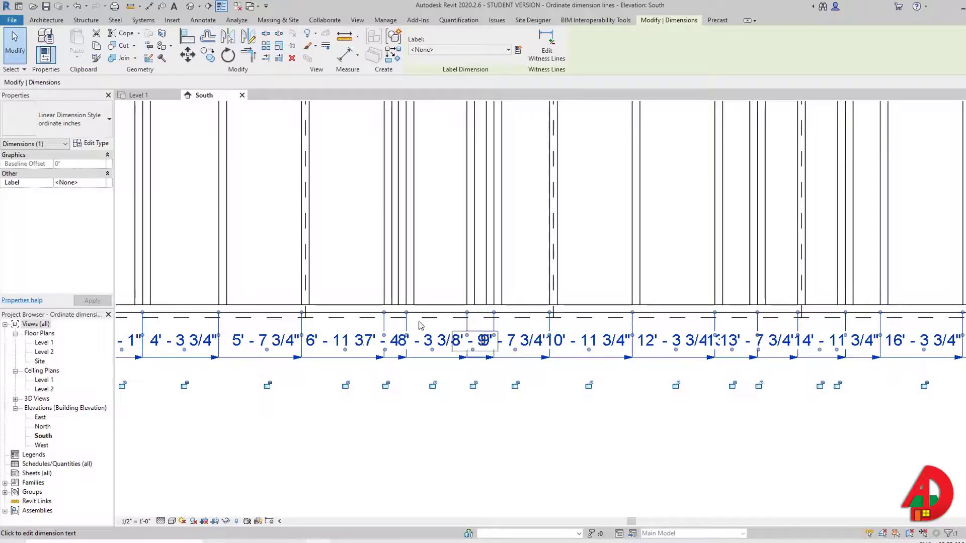
click(374, 331)
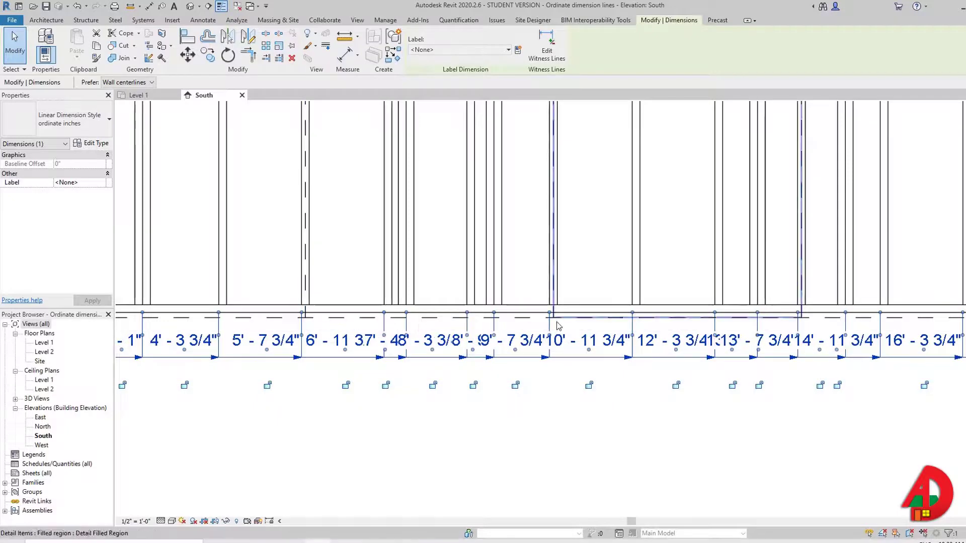
middle_drag(264, 347, 414, 357)
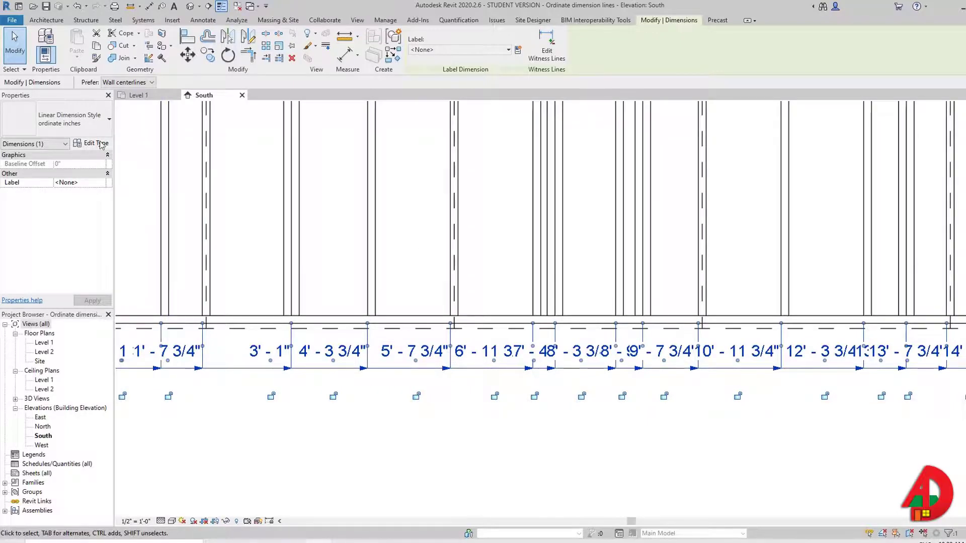
- Override project units so the dimension type reads in fractional inches
click(93, 145)
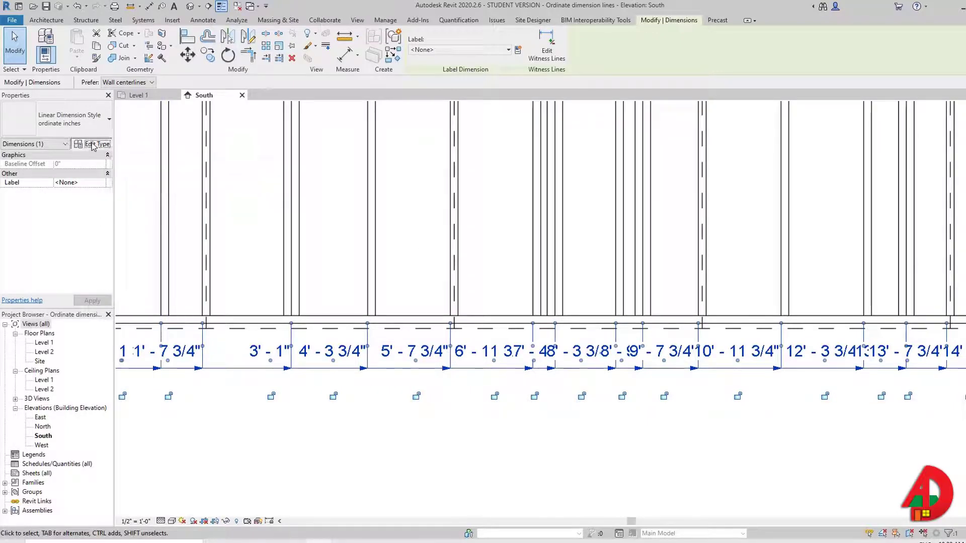
scroll(784, 286, down, 5)
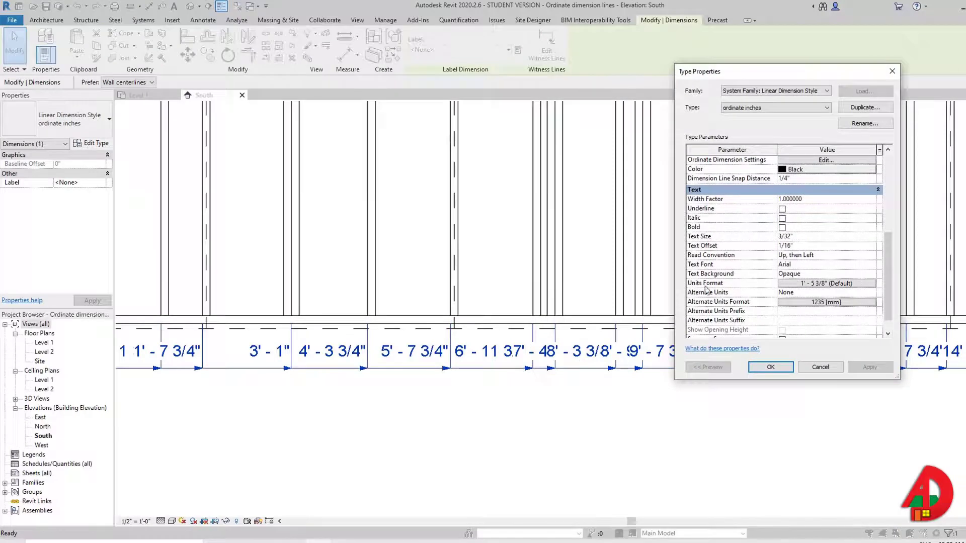
click(818, 284)
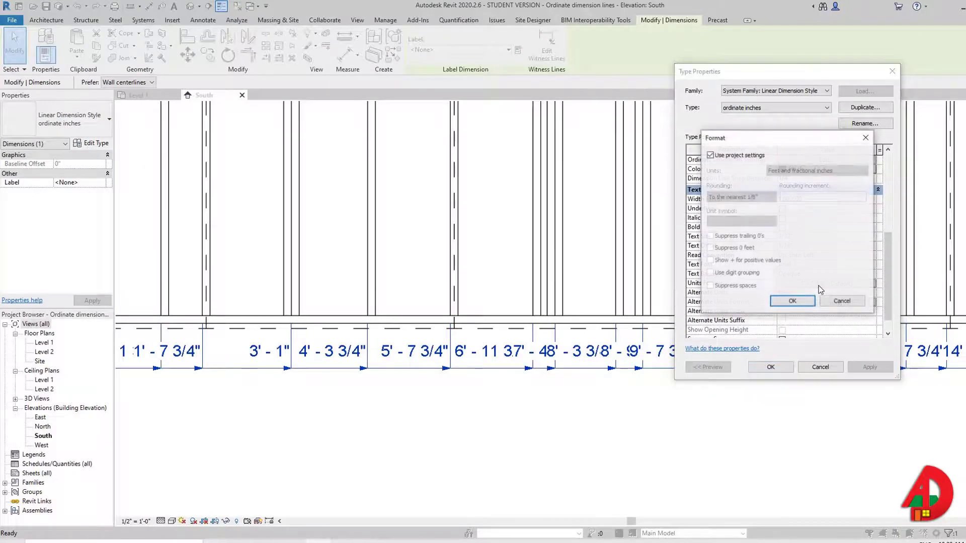
click(717, 157)
click(851, 170)
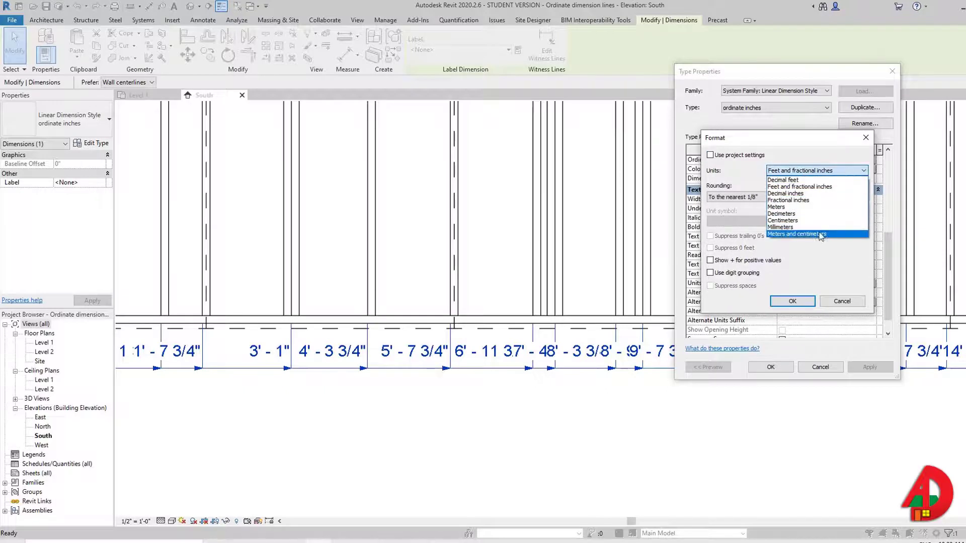
click(823, 204)
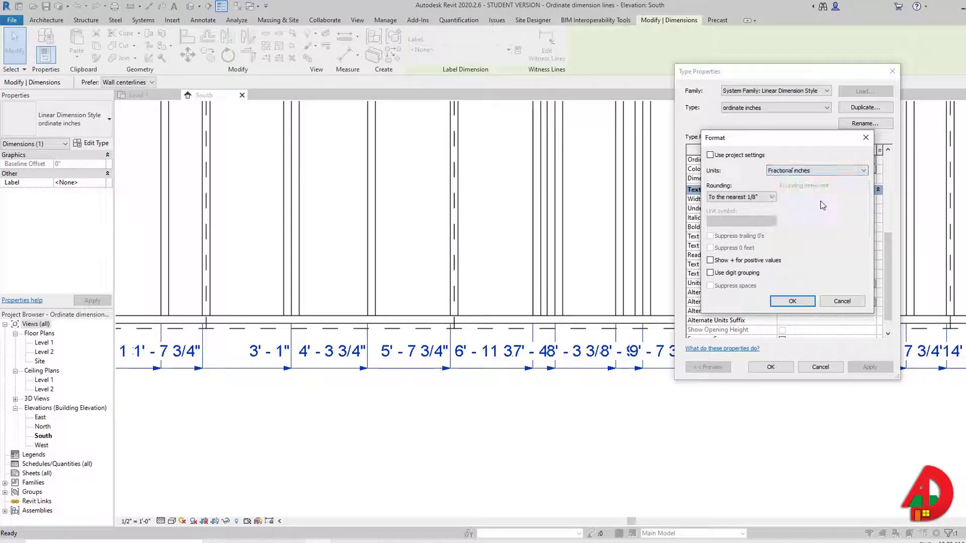
click(799, 301)
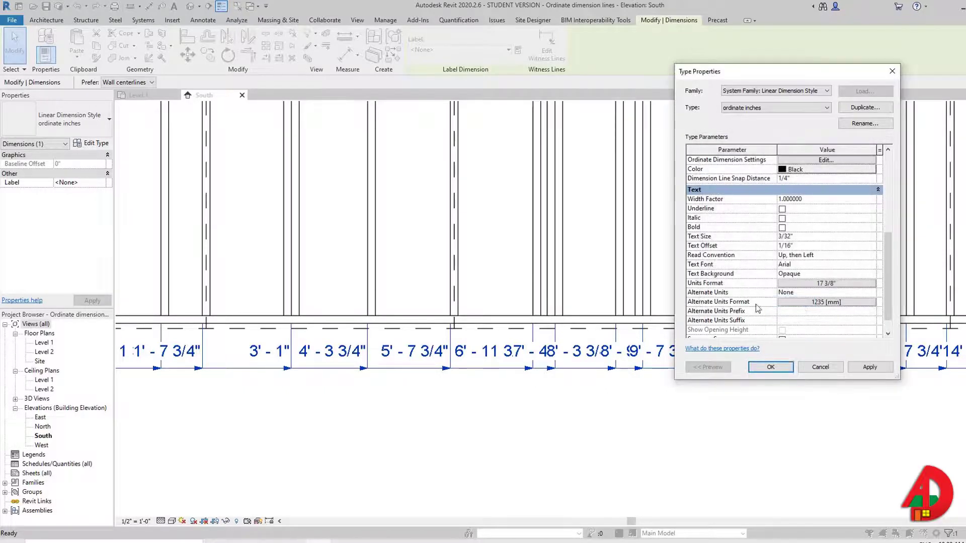
click(878, 371)
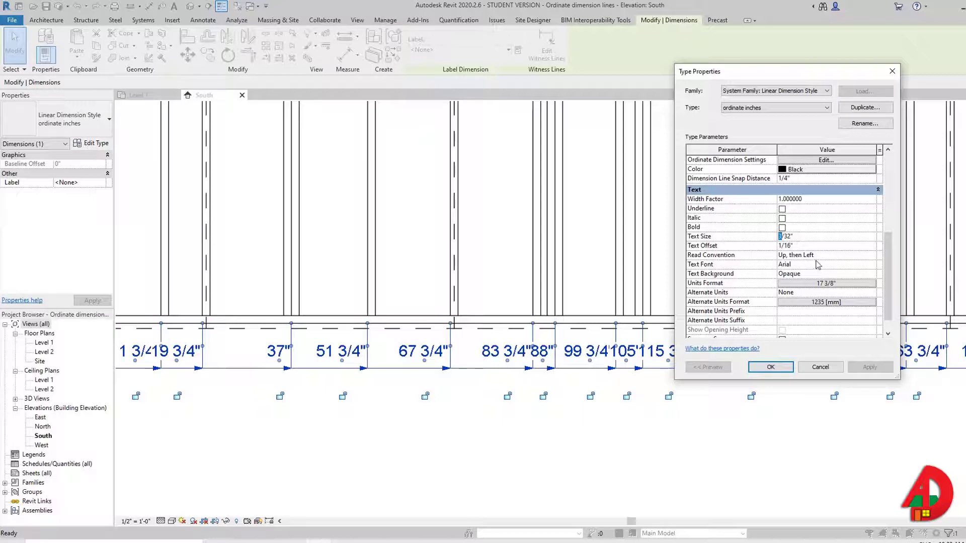
- Set the dimension text size to 1/16" and apply
text(2)
key(Tab)
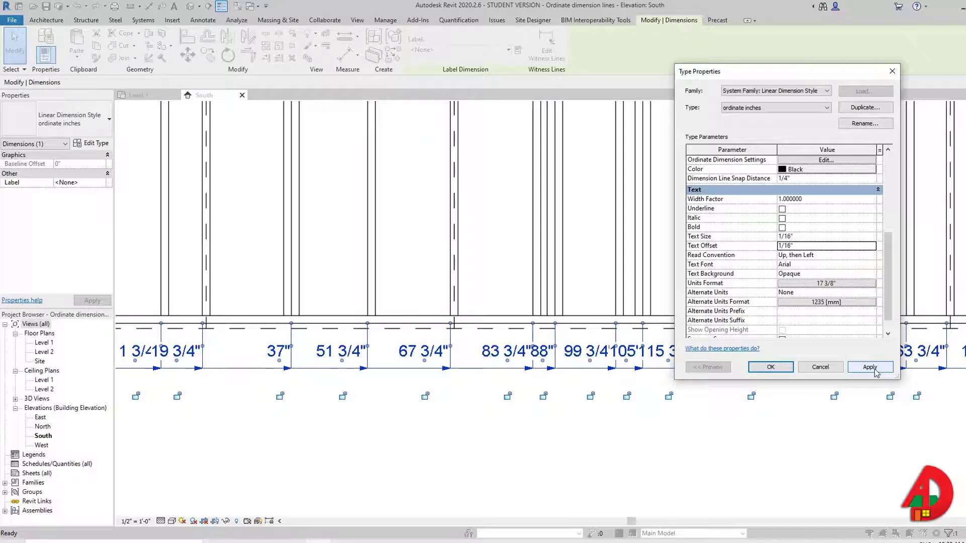
click(869, 367)
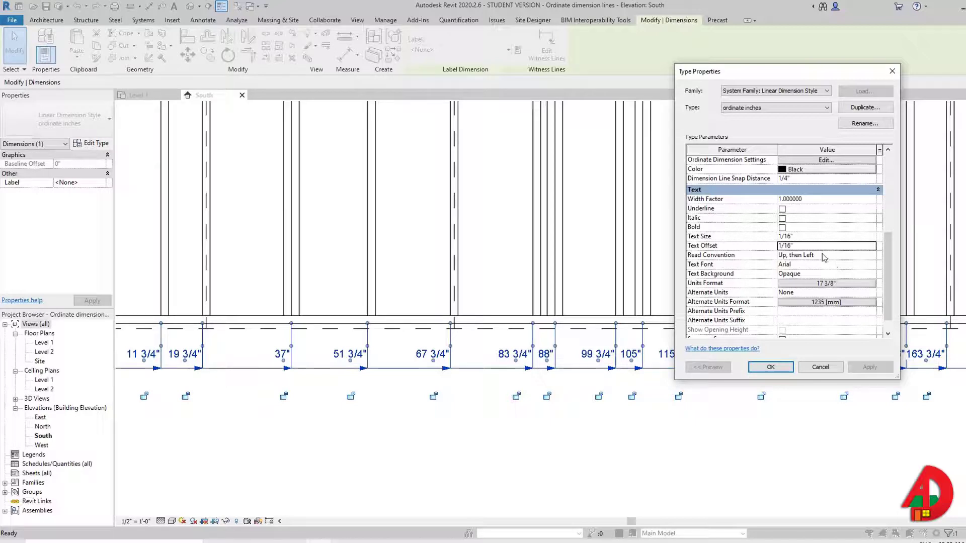
- Set the Read Convention to Horizontal and apply
scroll(836, 267, up, 3)
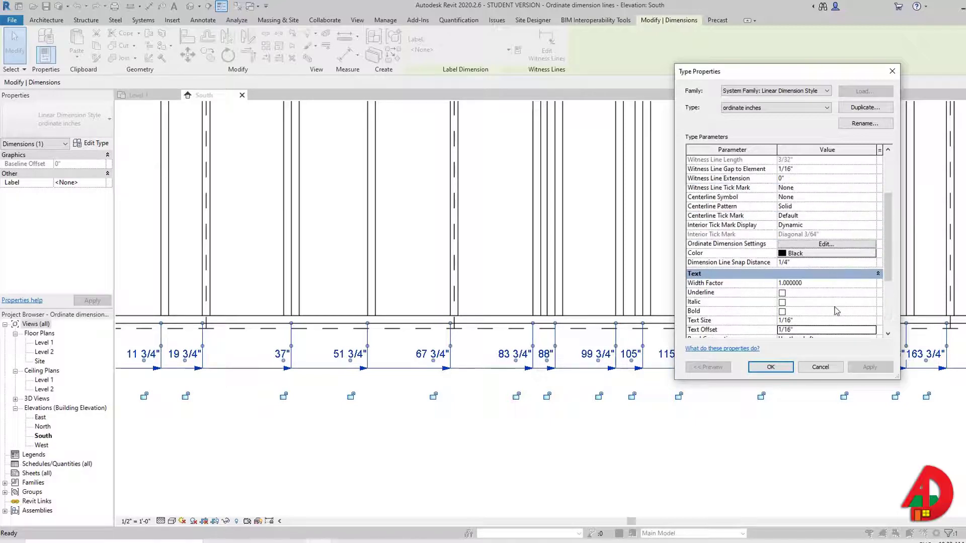
scroll(827, 286, down, 2)
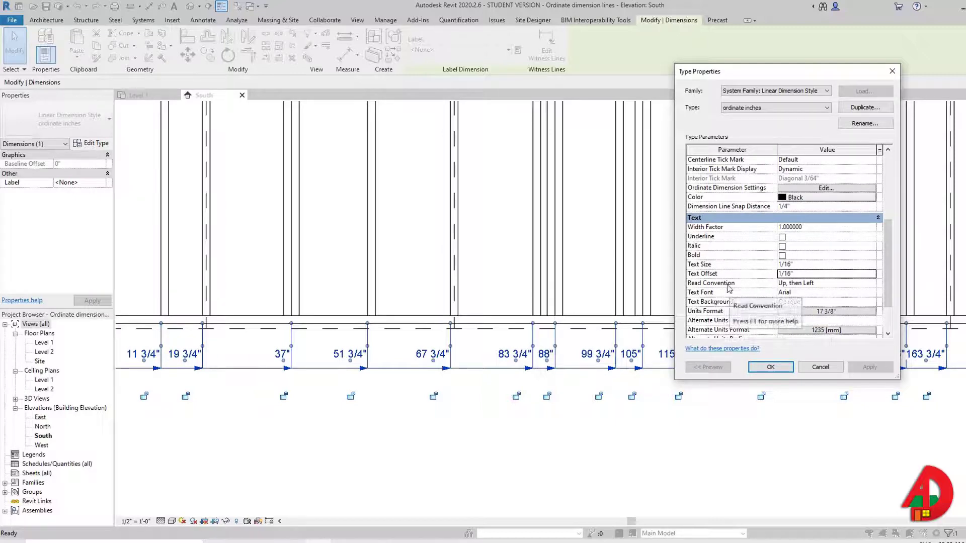
click(873, 285)
click(873, 285)
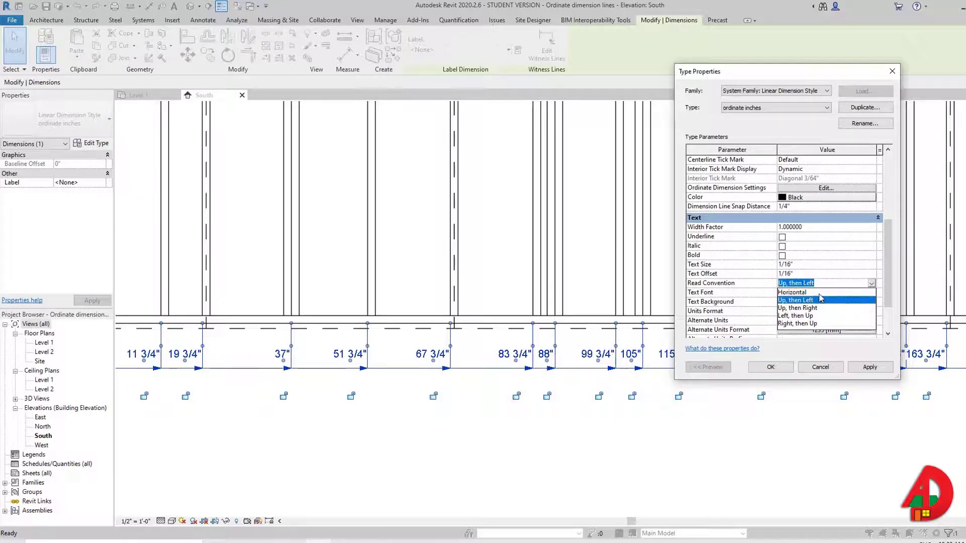
click(814, 293)
click(869, 367)
- Restore the Up, then Left read convention and open Ordinate Dimension Settings
scroll(830, 302, down, 2)
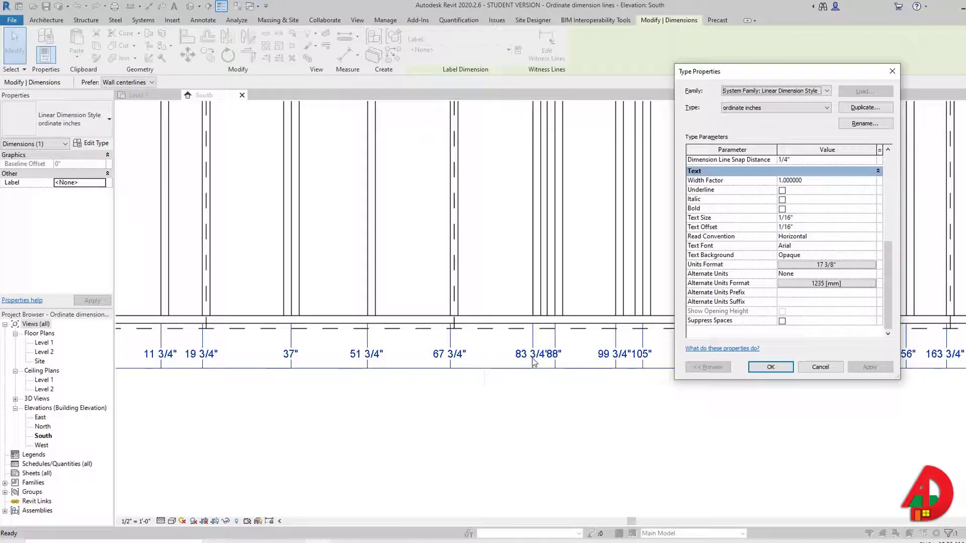
click(876, 238)
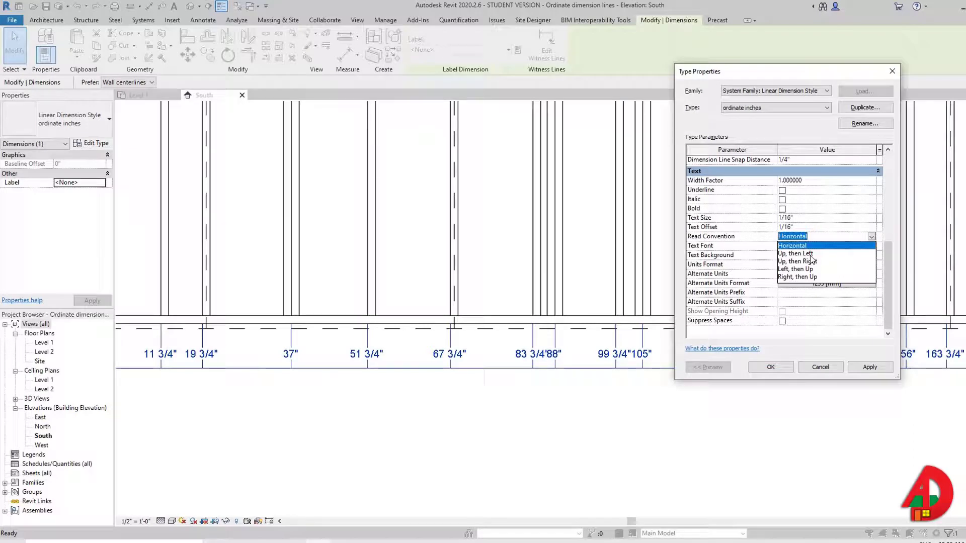
click(810, 255)
click(878, 369)
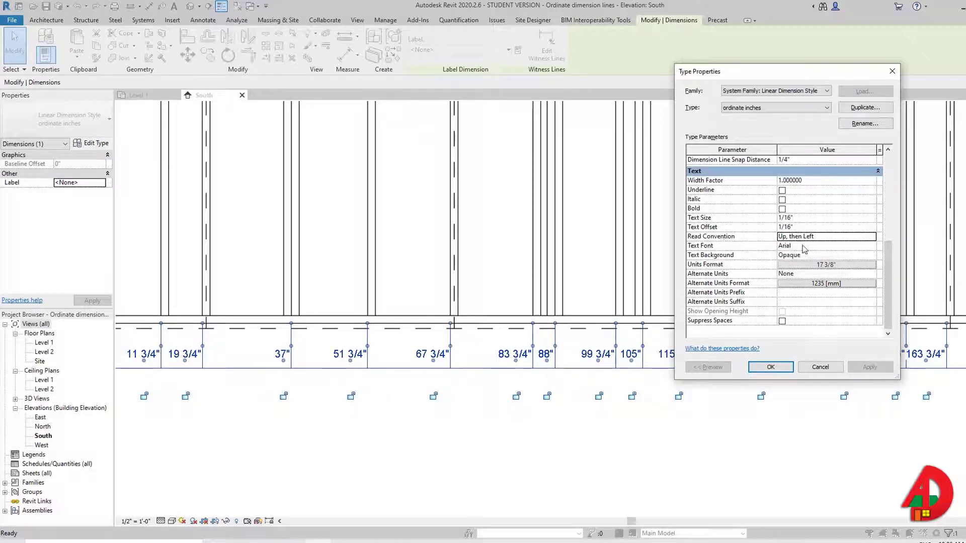
scroll(825, 253, up, 1)
scroll(734, 191, up, 2)
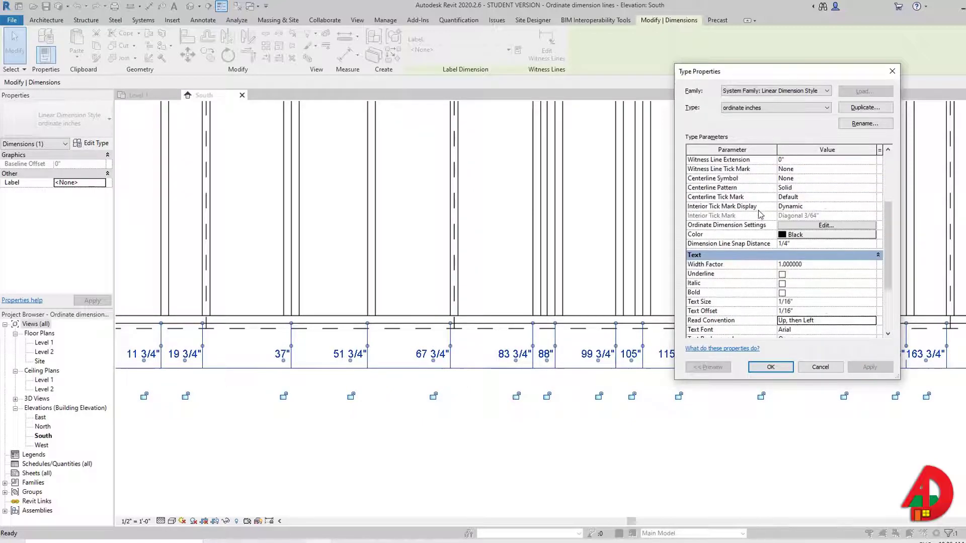
click(825, 226)
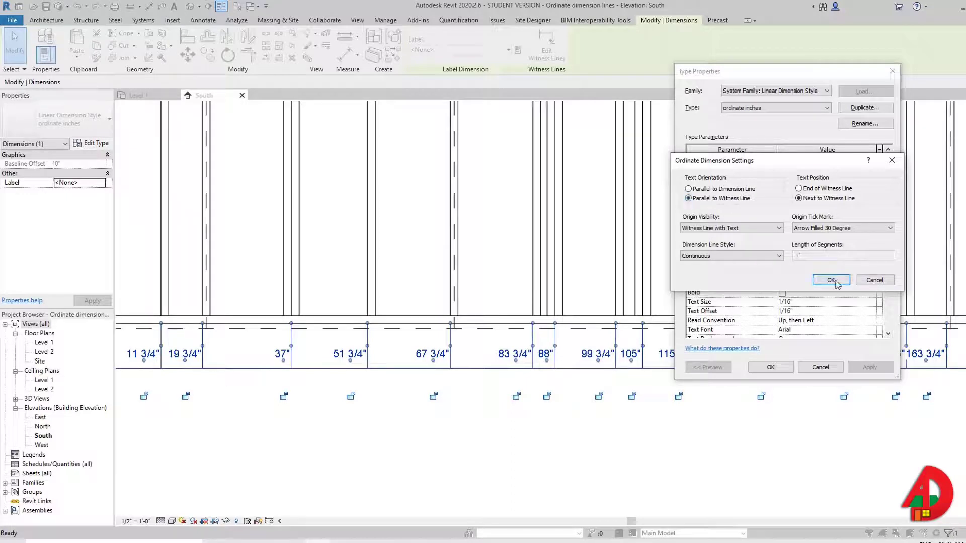
- Apply ordinate text Parallel to Witness Line, then try the Horizontal read convention
click(830, 279)
click(873, 369)
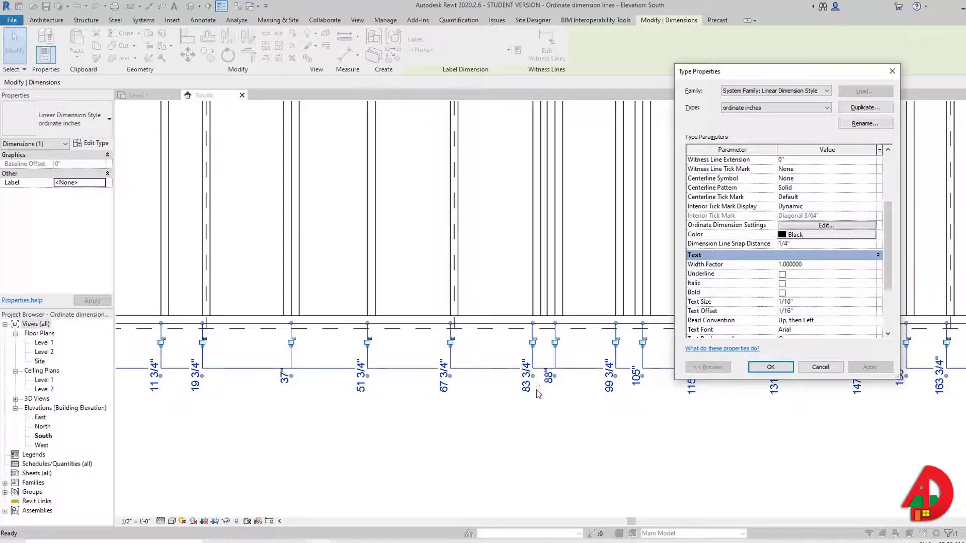
click(870, 322)
click(870, 322)
click(822, 335)
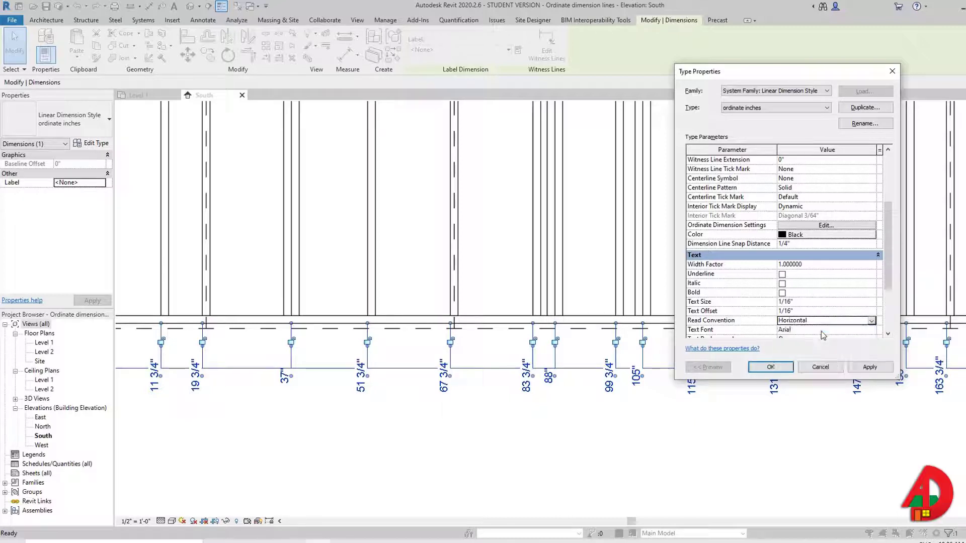
click(869, 367)
- Revert the read convention to Up, then Left and reopen Ordinate Dimension Settings
click(838, 226)
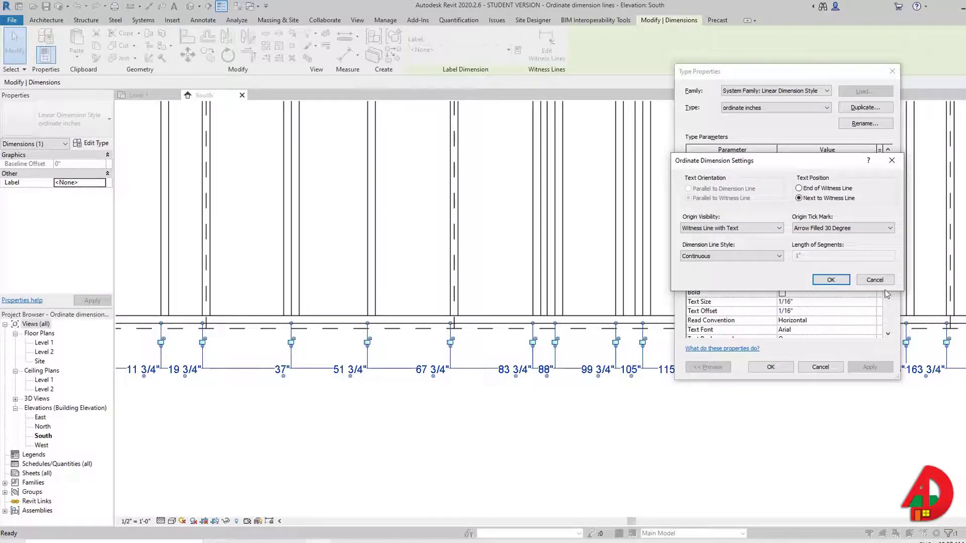
click(874, 279)
click(872, 322)
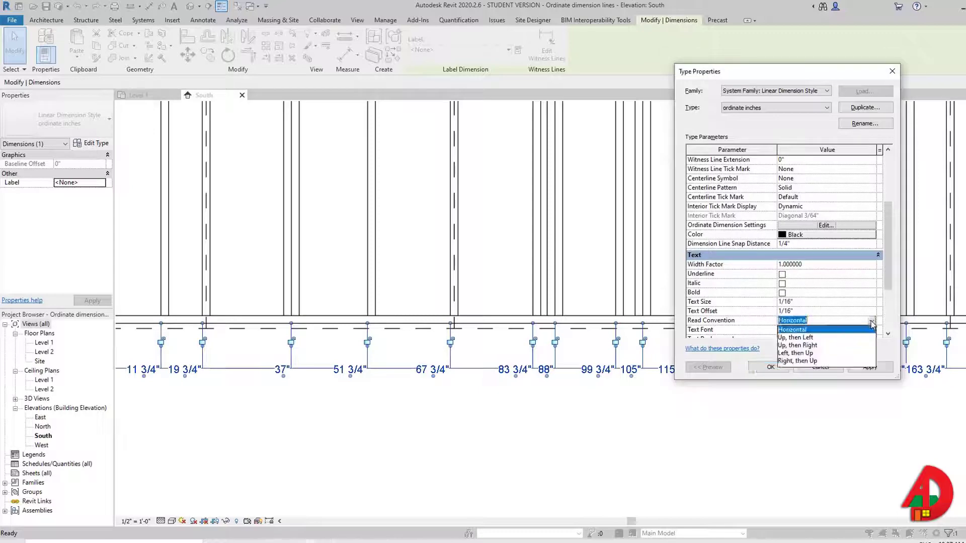
click(831, 338)
click(870, 367)
click(826, 224)
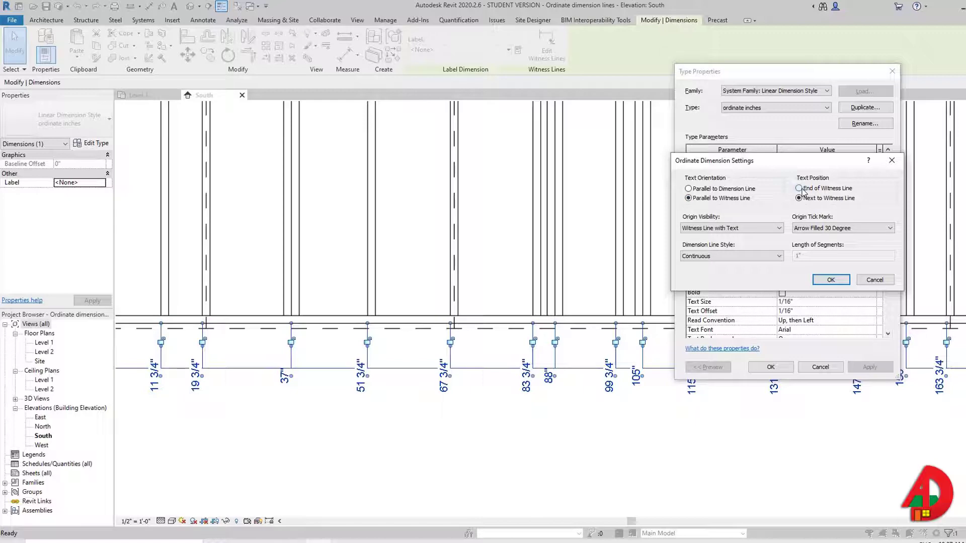
- Confirm text at the witness line ends and apply an Up, then Right read convention
click(829, 279)
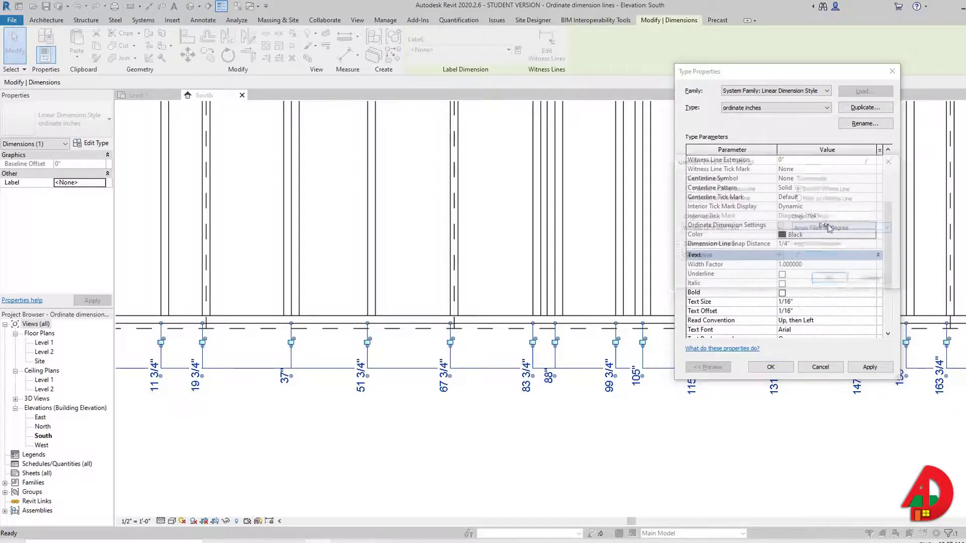
click(857, 321)
click(871, 321)
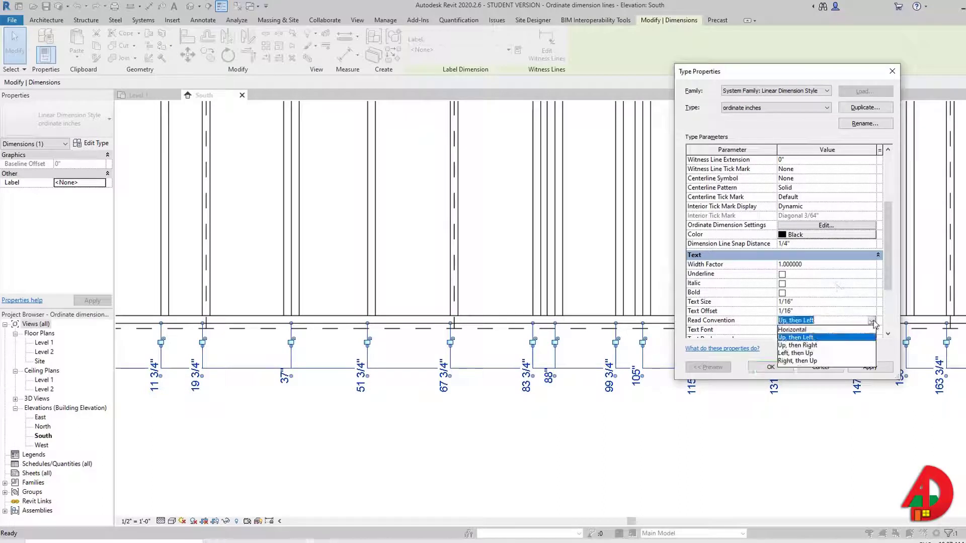
click(834, 350)
click(878, 370)
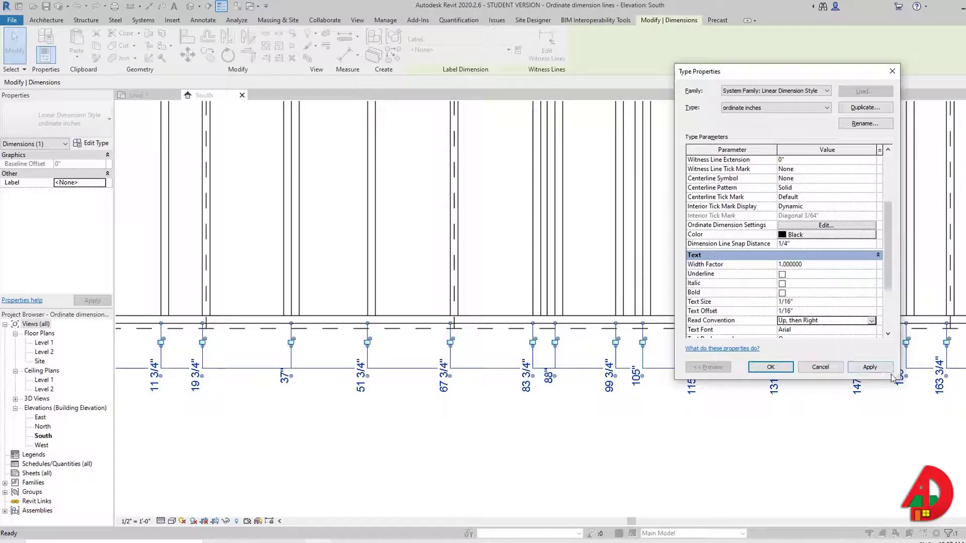
- Change the read convention to Left, then Up and apply it
click(872, 321)
click(871, 320)
click(872, 321)
click(845, 353)
click(875, 369)
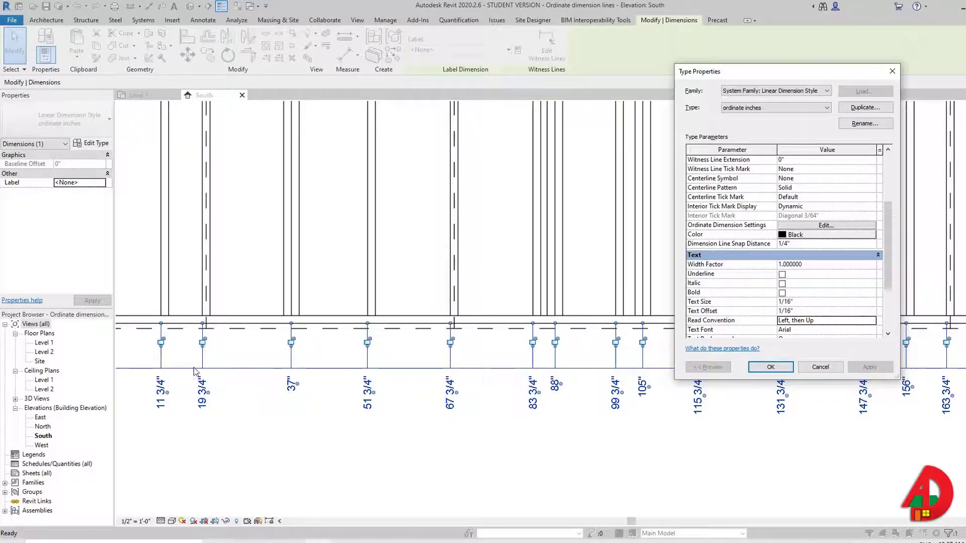
- Set the ordinate Dimension Line Style to None, apply it, and close Type Properties
click(833, 228)
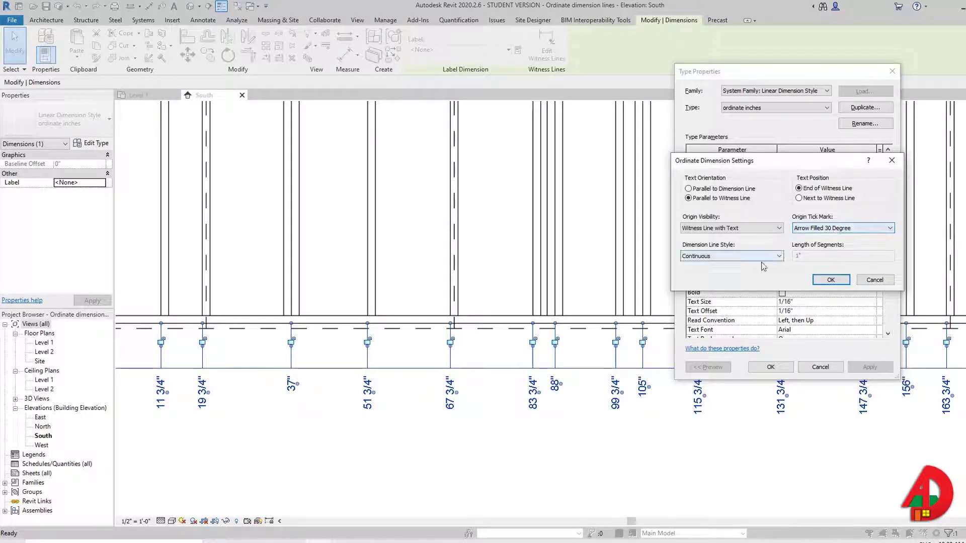
click(762, 260)
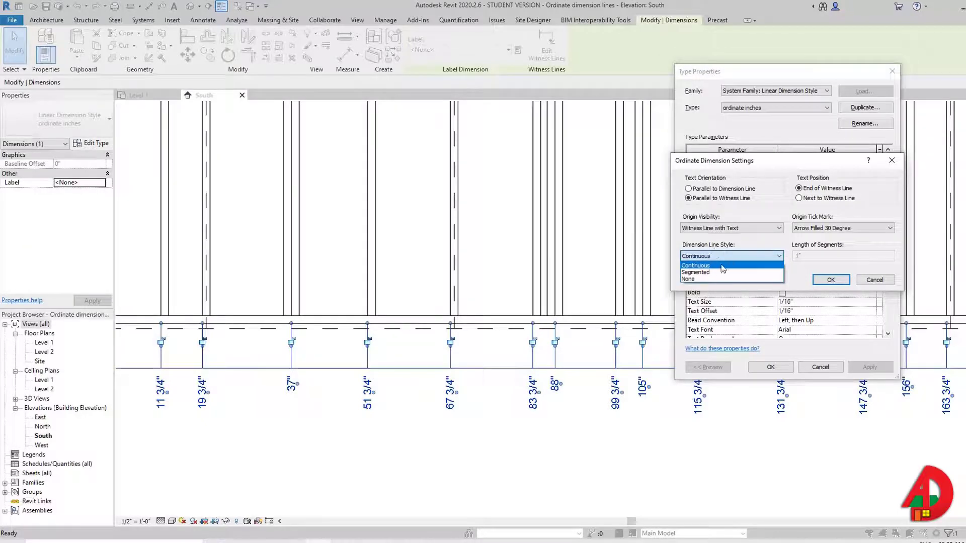
click(763, 279)
click(830, 280)
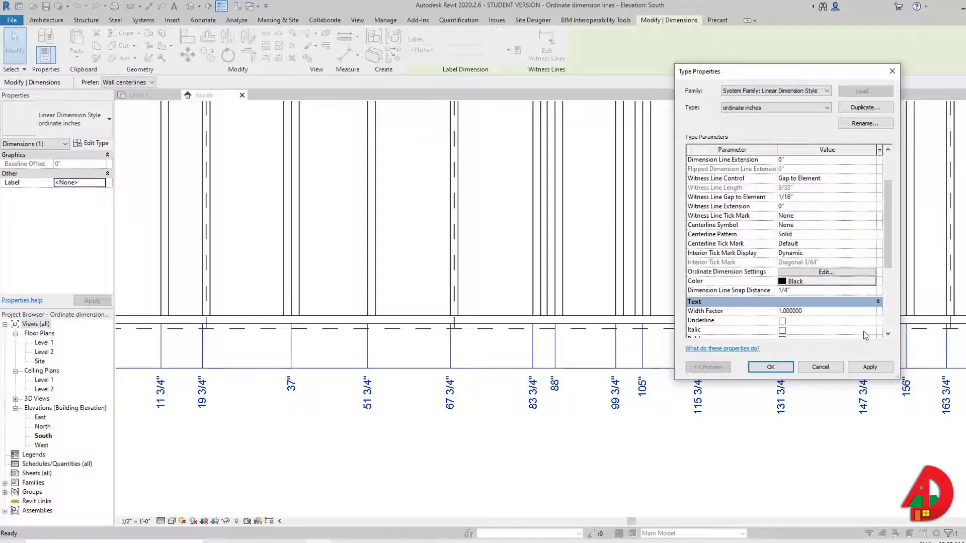
click(866, 369)
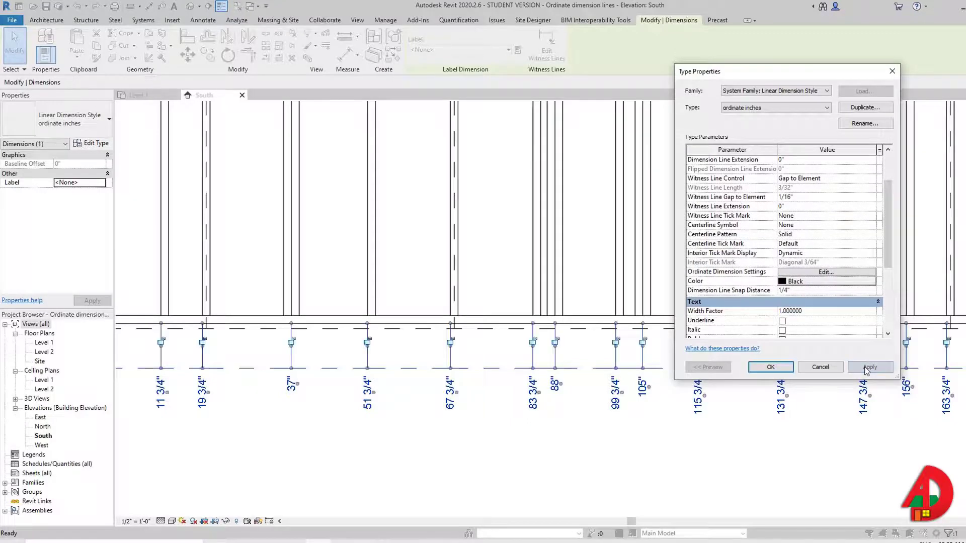
click(769, 367)
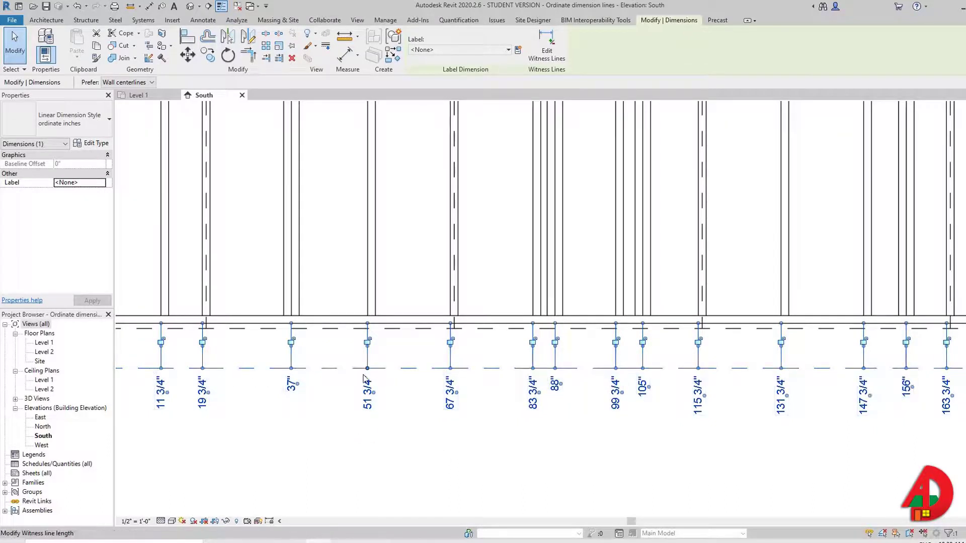
click(427, 452)
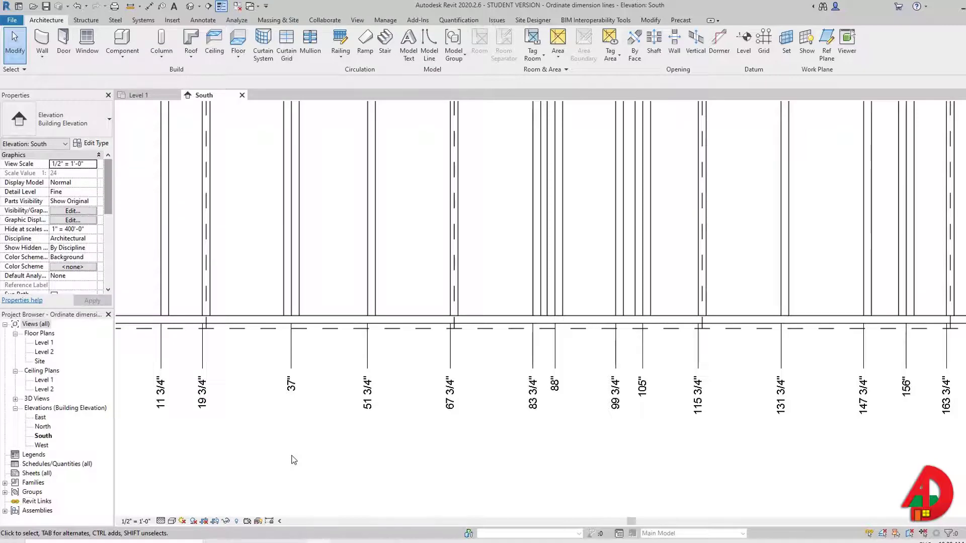
scroll(267, 391, down, 3)
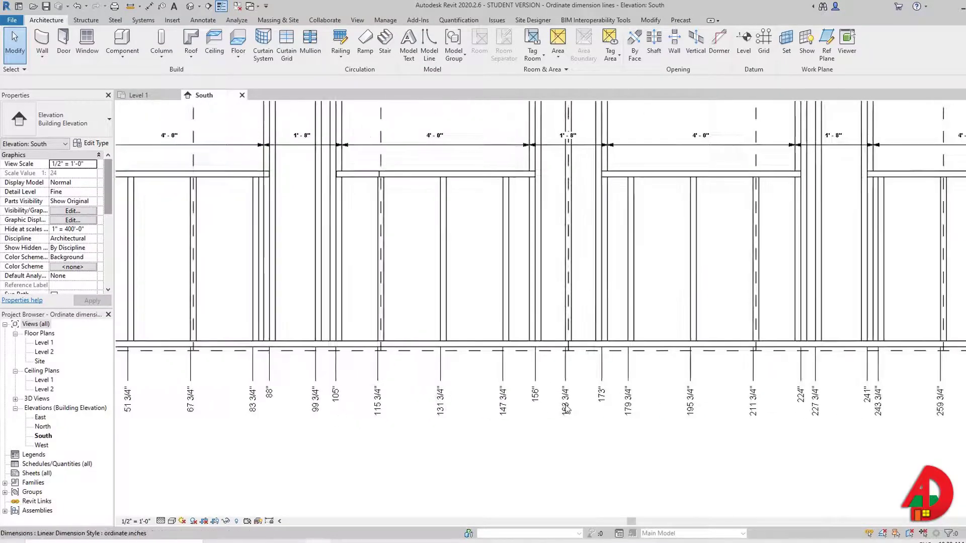
scroll(565, 408, up, 1)
middle_drag(221, 342, 551, 351)
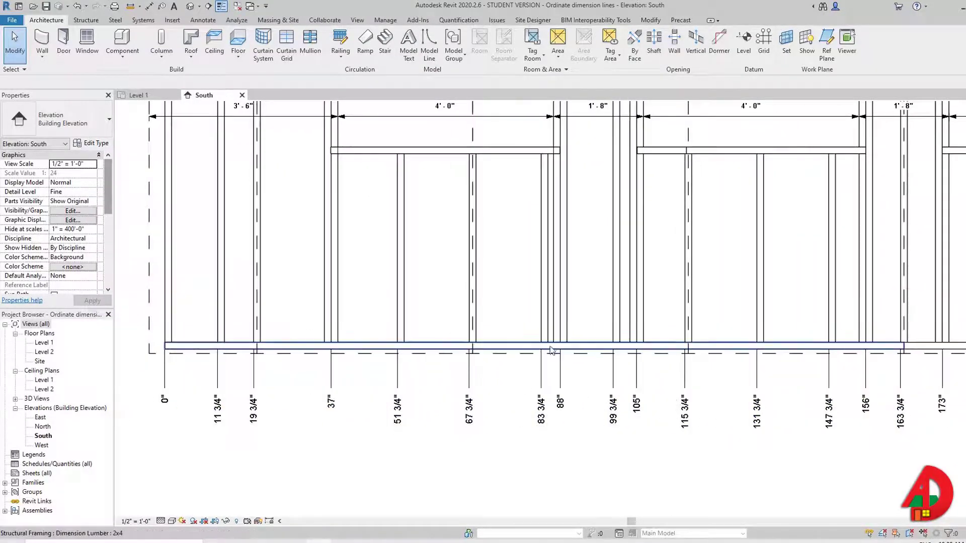
middle_drag(621, 362, 495, 376)
middle_drag(817, 366, 745, 374)
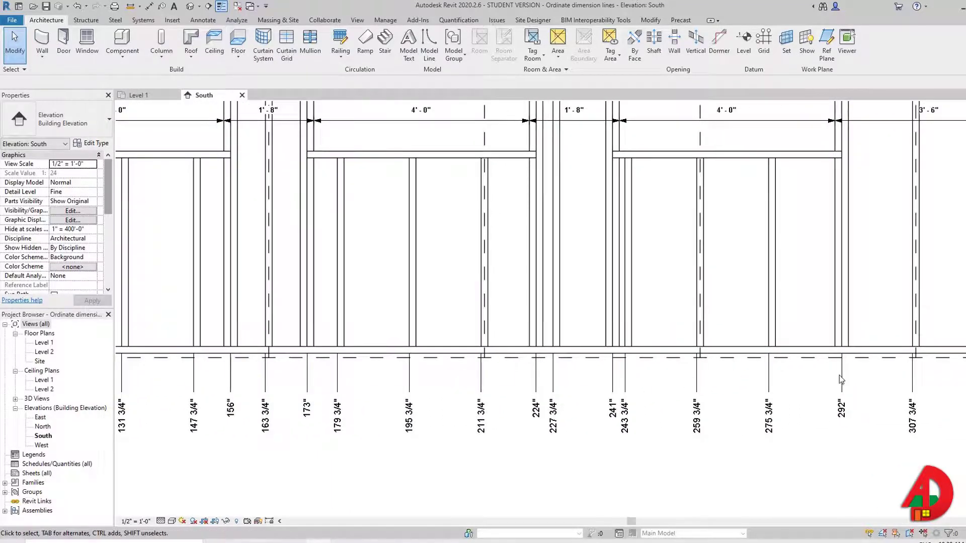
scroll(619, 385, up, 2)
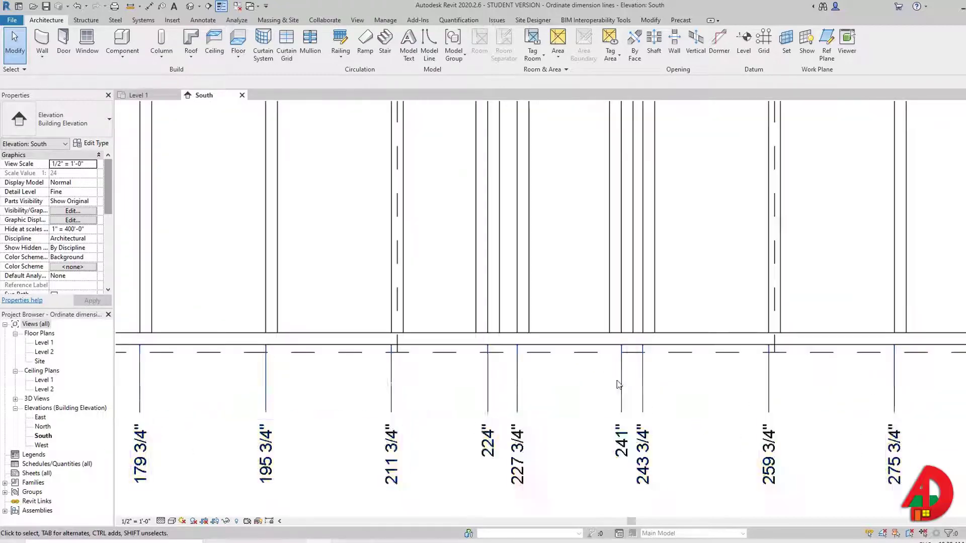
- Drag the 241" witness line onto the adjacent left stud so it reads 239 1/2"
click(620, 384)
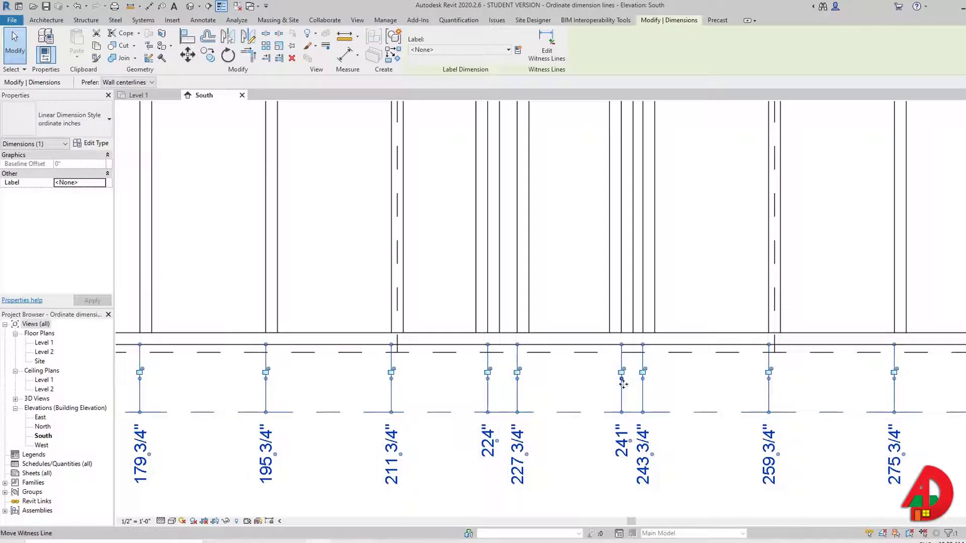
click(620, 350)
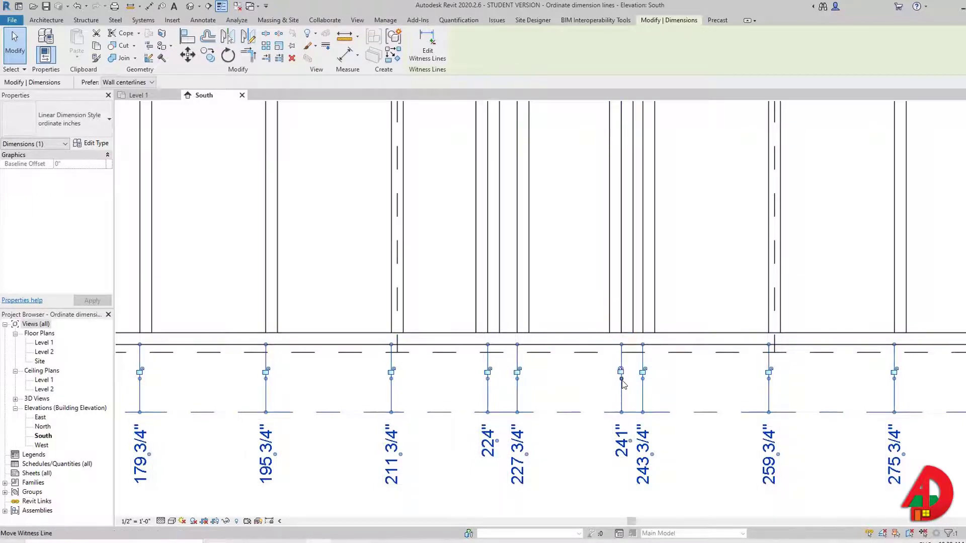
drag(624, 385, 614, 317)
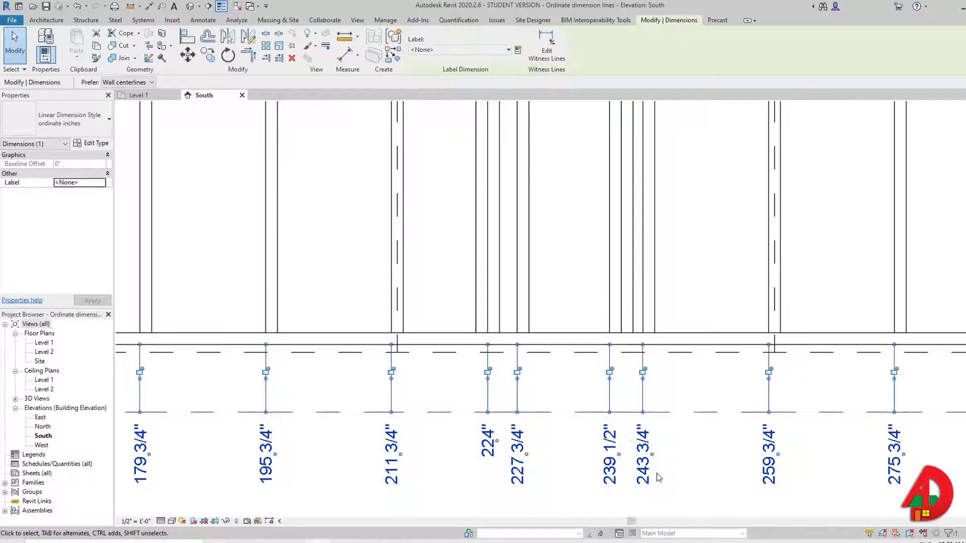